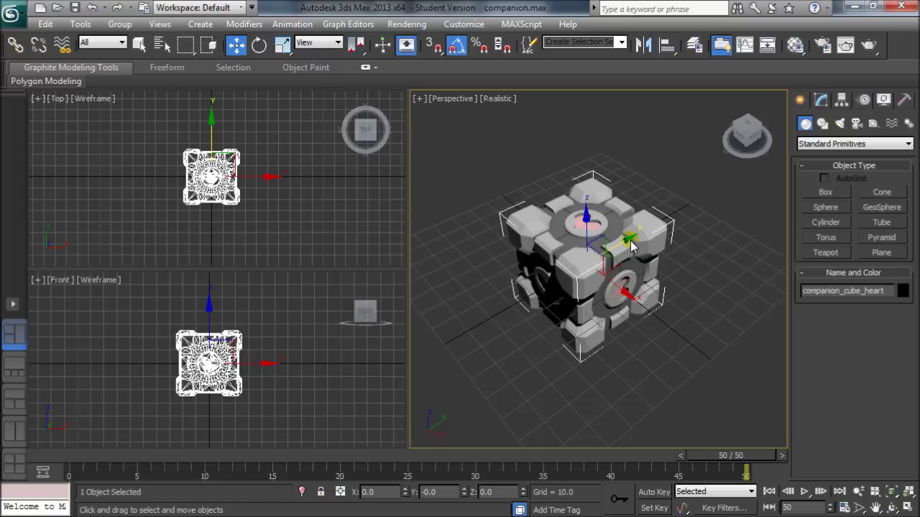
# Rotate only the companion cube's pivot 90 degrees about the X axis, leaving the geometry as it is.
pyautogui.click(842, 101)
pyautogui.click(855, 195)
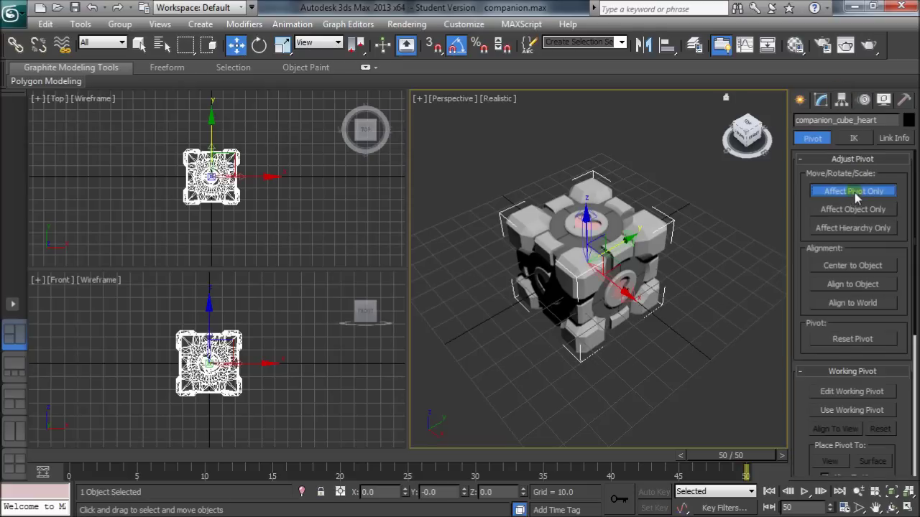
pyautogui.press('e')
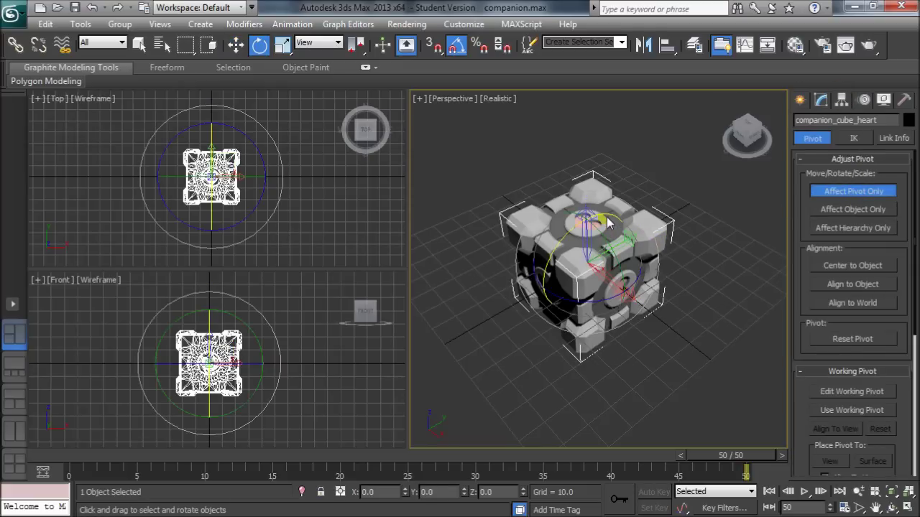
pyautogui.moveTo(607, 223); pyautogui.dragTo(554, 262)
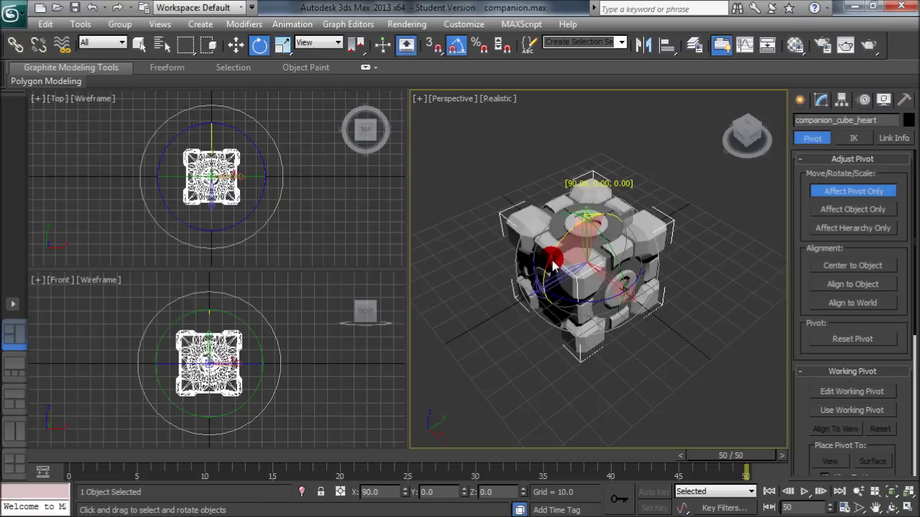
pyautogui.click(643, 169)
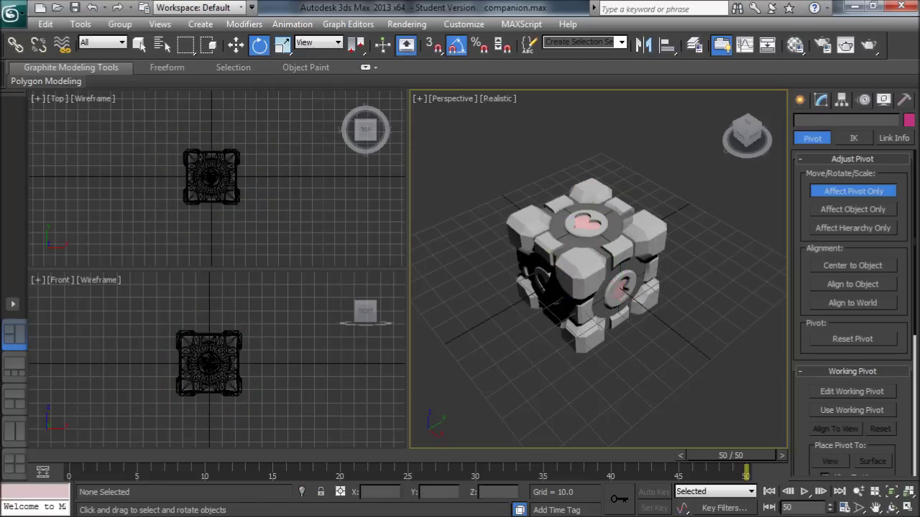
pyautogui.click(629, 243)
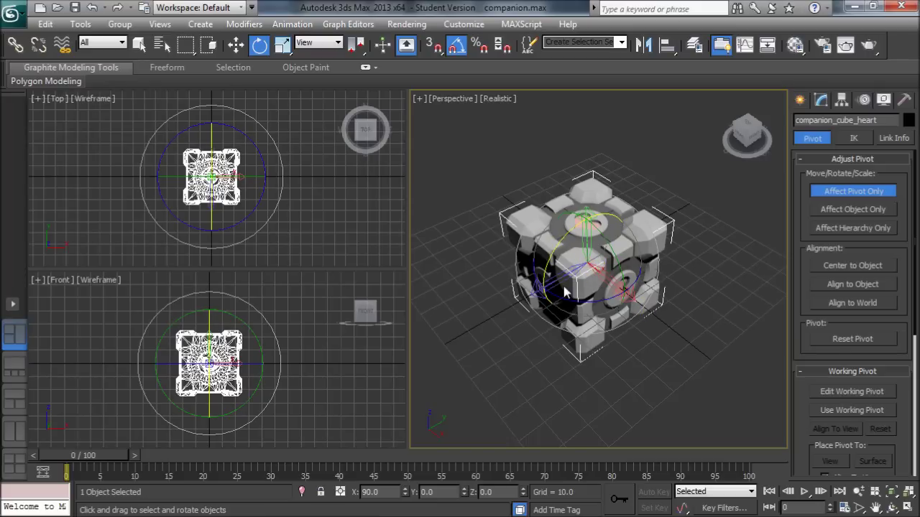
pyautogui.click(848, 193)
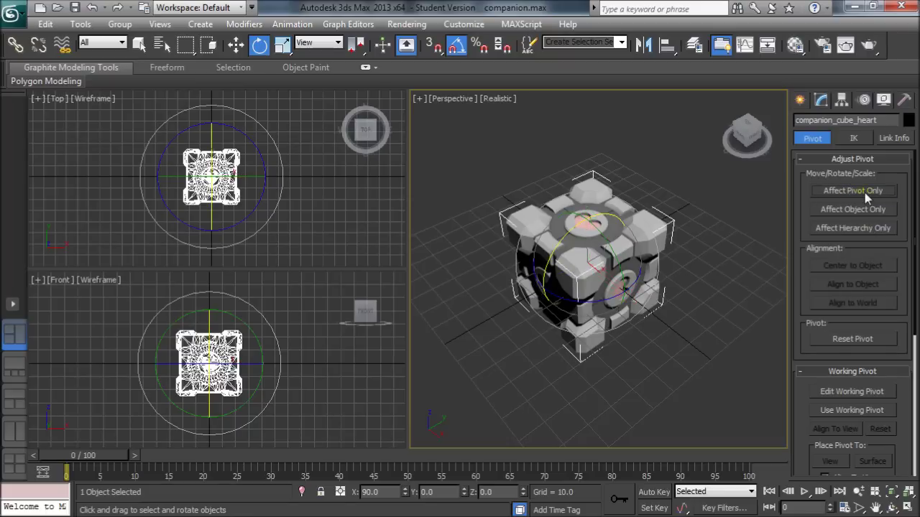
# With Auto Key on, animate the cube's X position to -50 at frame 25 and back to 0 at frame 50.
pyautogui.press('w')
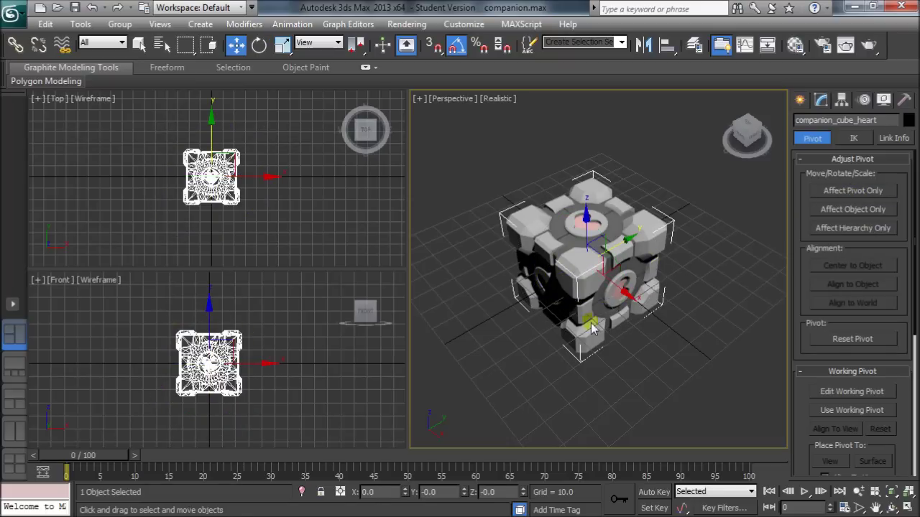
pyautogui.click(658, 493)
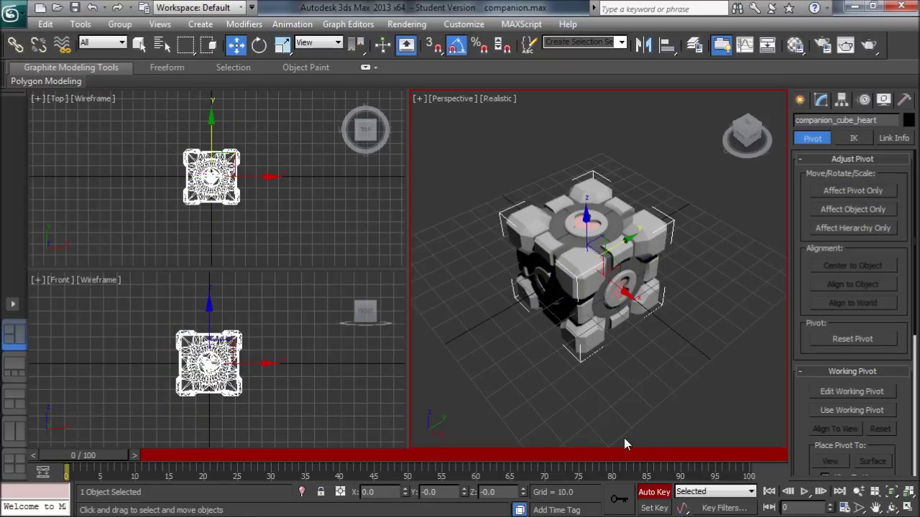
pyautogui.moveTo(116, 456); pyautogui.dragTo(277, 454)
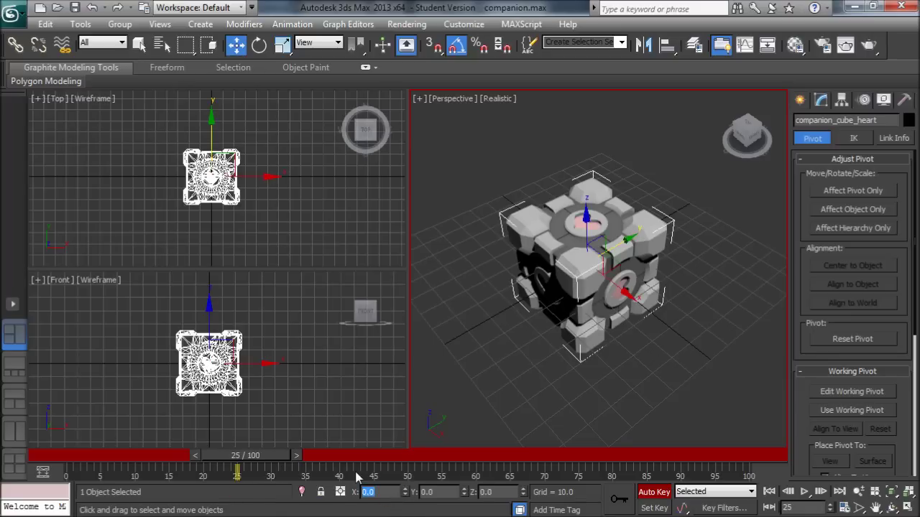
pyautogui.write('-50')
pyautogui.press('Return')
pyautogui.moveTo(284, 456); pyautogui.dragTo(447, 455)
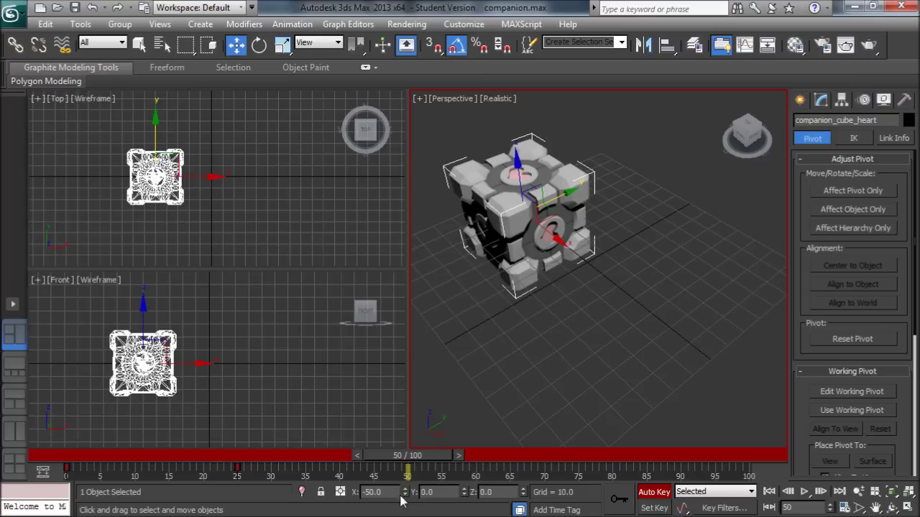
pyautogui.rightClick(404, 491)
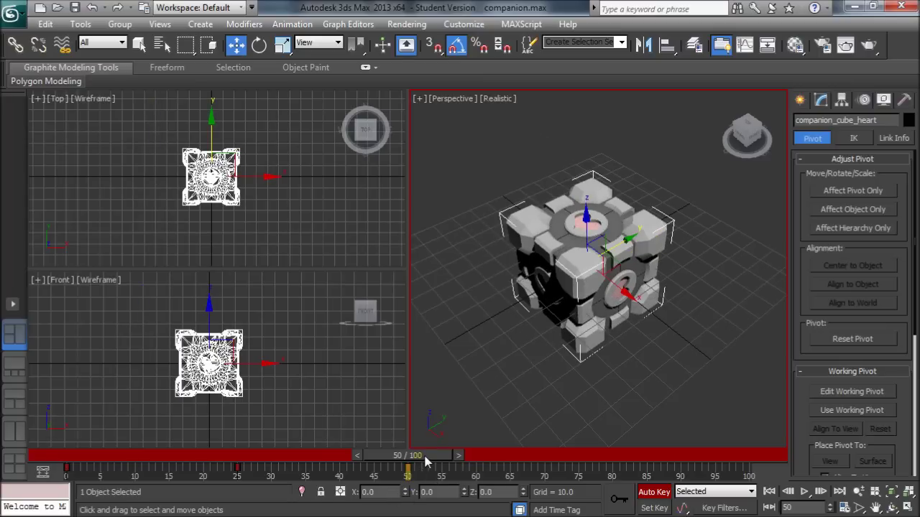
# Check the cube's pivot orientation and key its Y position at -50 on frame 75.
pyautogui.click(848, 191)
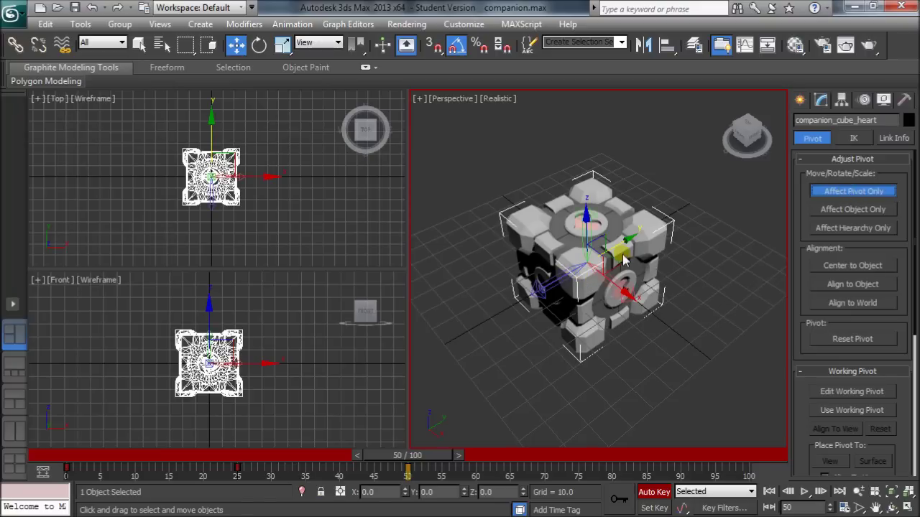
pyautogui.click(837, 190)
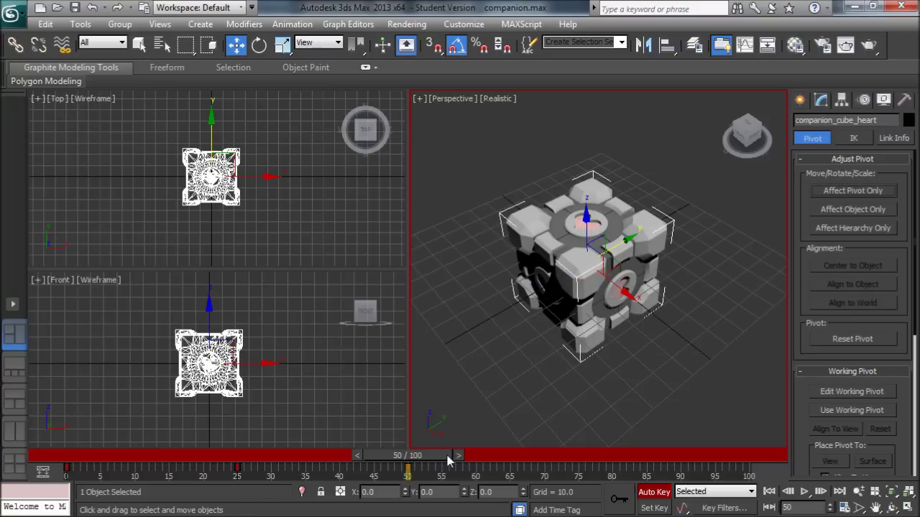
pyautogui.moveTo(448, 456); pyautogui.dragTo(598, 455)
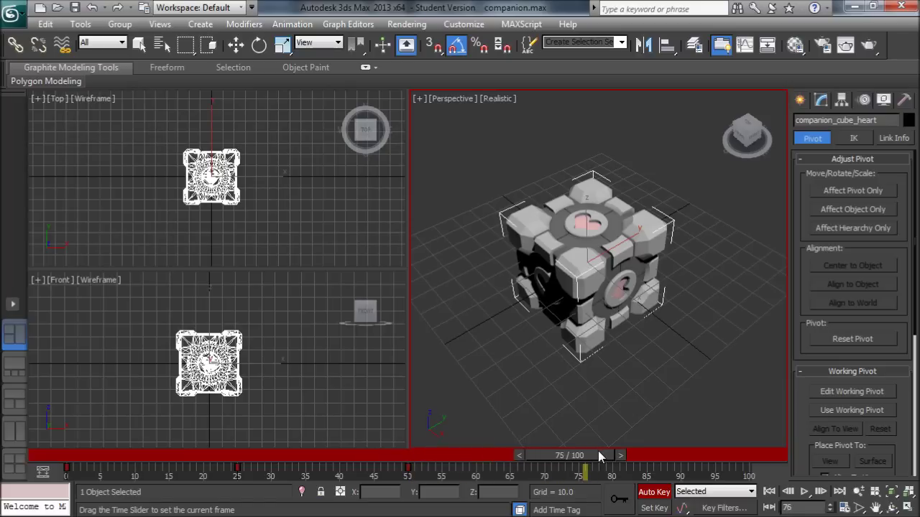
pyautogui.press('w')
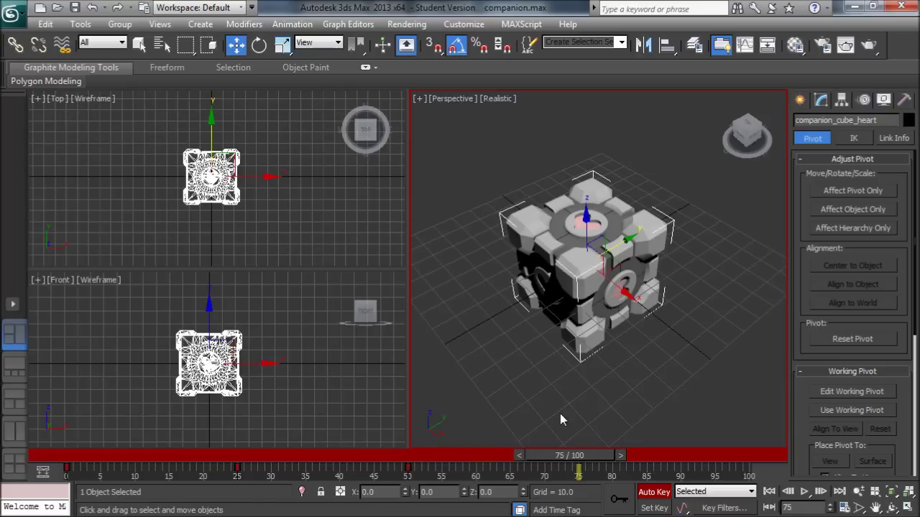
pyautogui.click(429, 491)
pyautogui.write('-50')
pyautogui.press('Return')
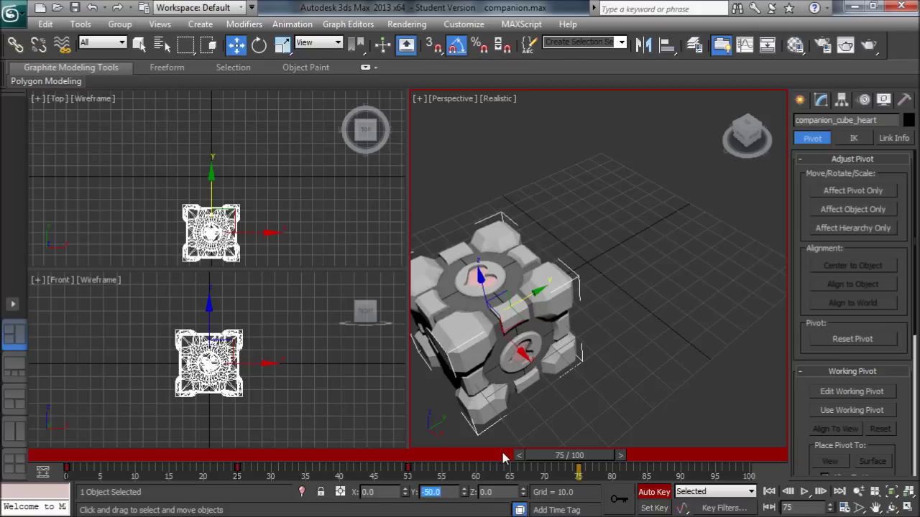
# Key the cube's Y position back to 0 at frame 100, turn off Auto Key and deselect the cube.
pyautogui.moveTo(564, 457); pyautogui.dragTo(732, 458)
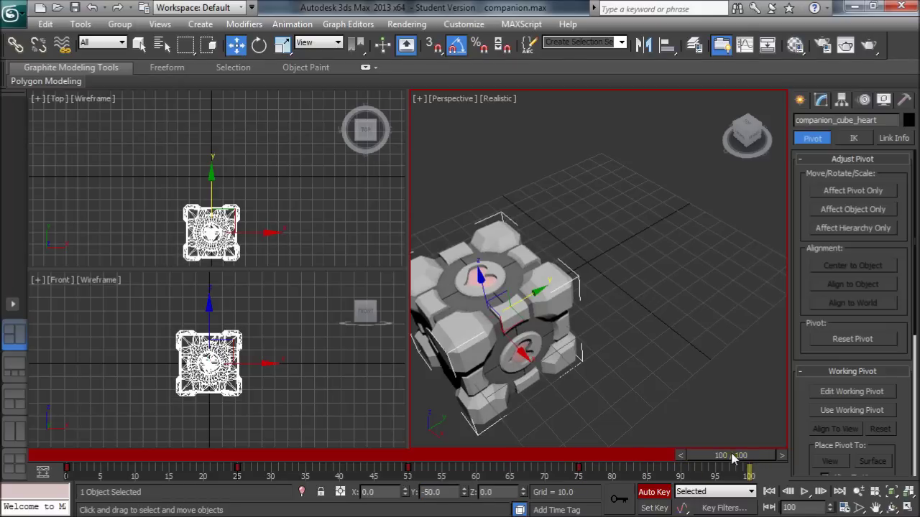
pyautogui.rightClick(463, 492)
pyautogui.press('n')
pyautogui.press('q')
pyautogui.hotkey('ctrl', 'd')
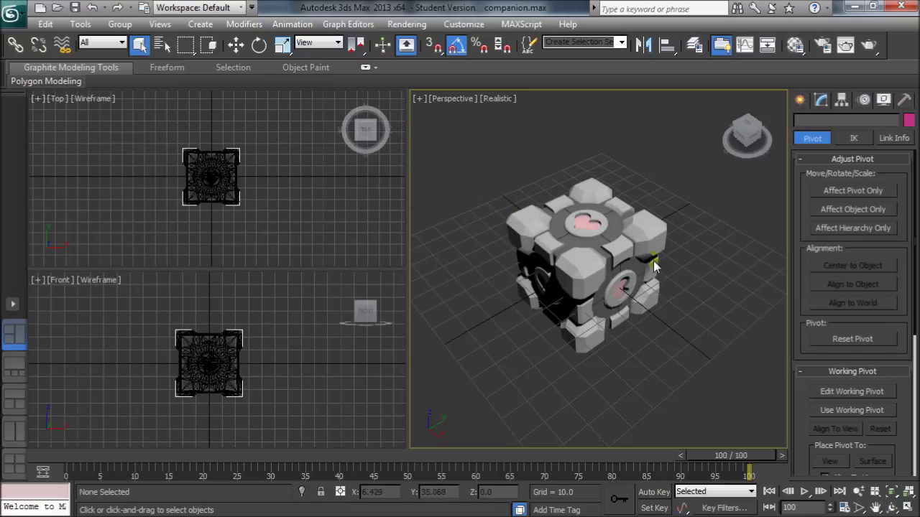
# Export the scene with its animation as the FBX file companions_with_all_anims into the Unity project's Assets folder.
pyautogui.click(13, 15)
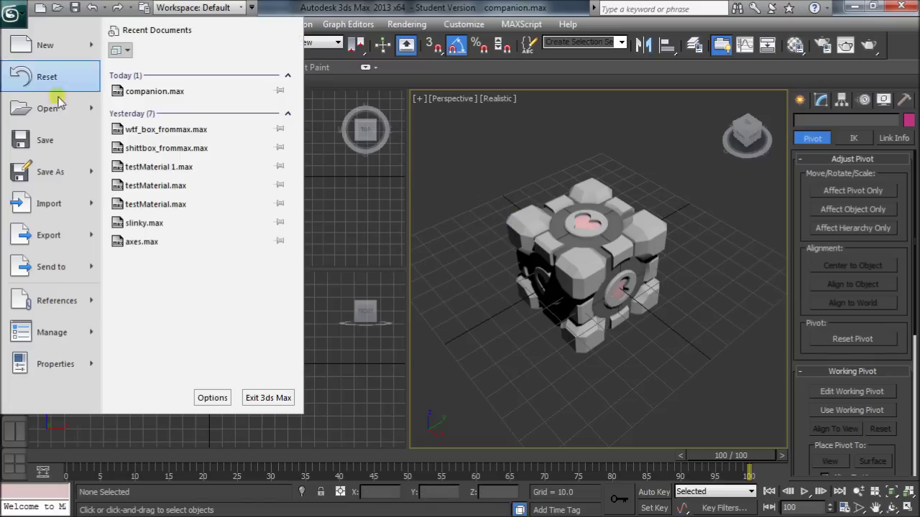
pyautogui.click(46, 235)
pyautogui.click(147, 422)
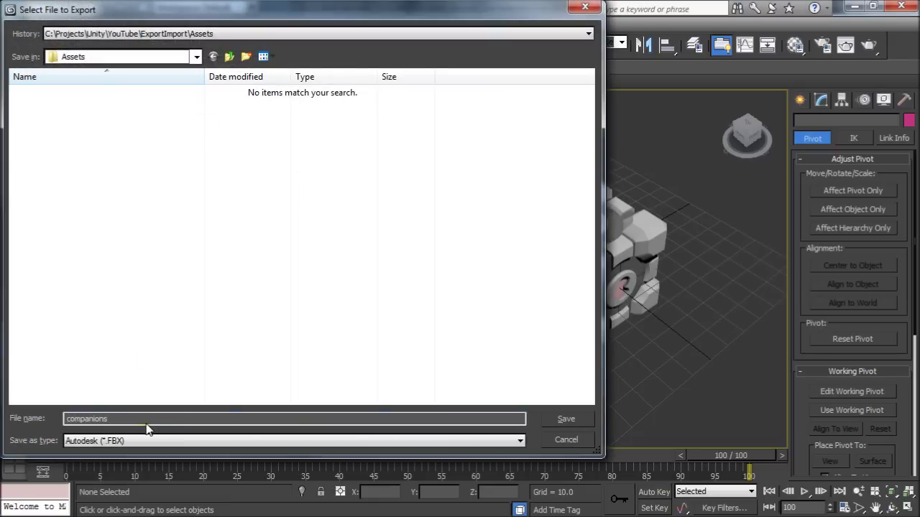
pyautogui.write('_with_all_anims')
pyautogui.click(568, 418)
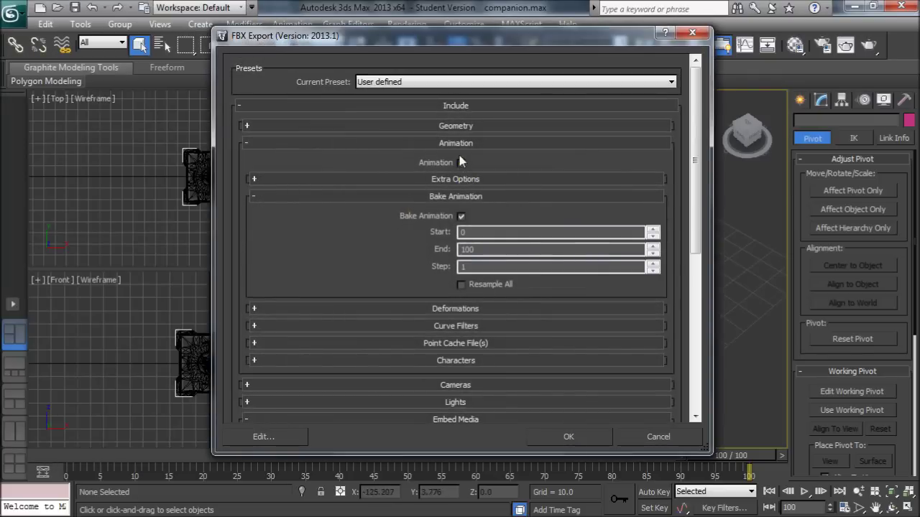
pyautogui.moveTo(701, 155); pyautogui.dragTo(694, 261)
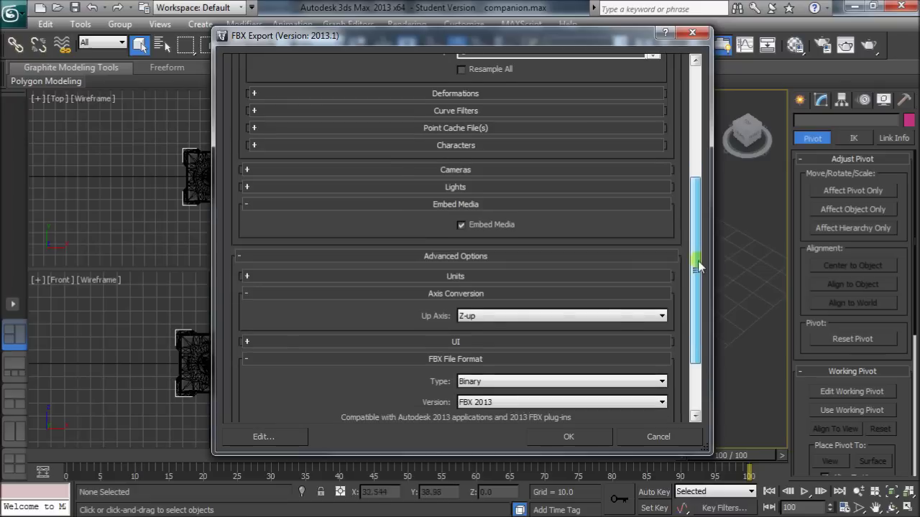
pyautogui.click(578, 435)
# Switch to Unity, place the companions_with_all_anims model under root and play the scene to preview its animation.
pyautogui.hotkey('alt', 'Tab')
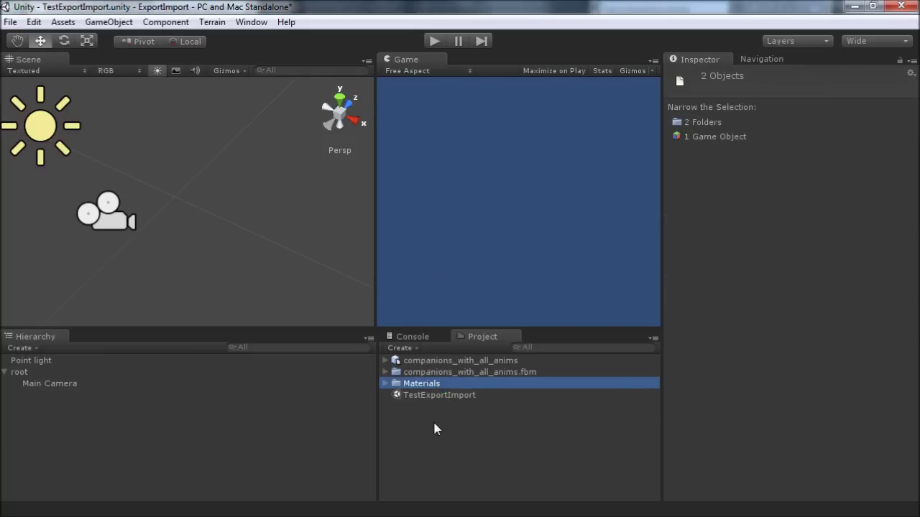
pyautogui.click(411, 360)
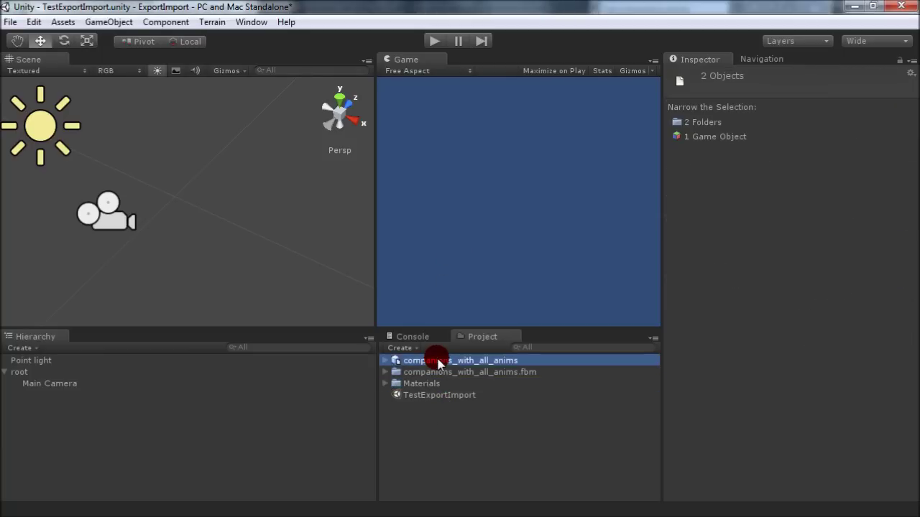
pyautogui.moveTo(420, 360); pyautogui.dragTo(123, 368)
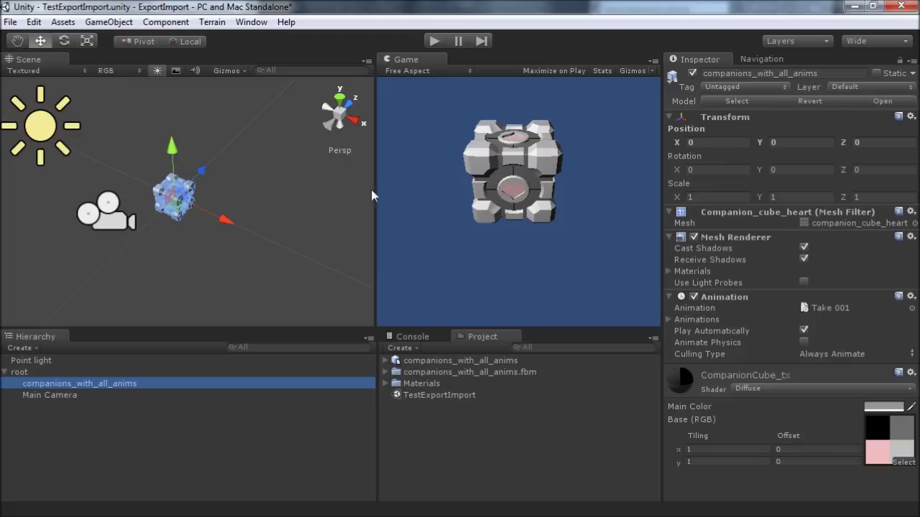
pyautogui.click(434, 41)
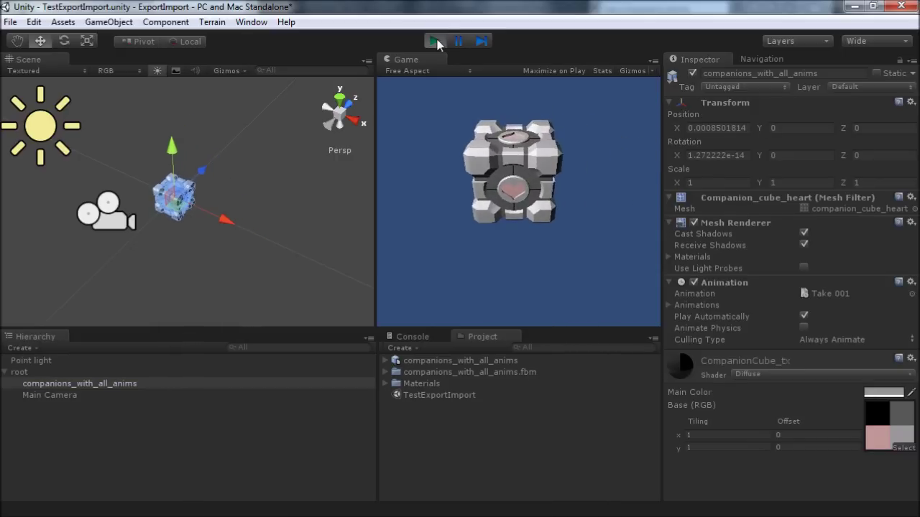
pyautogui.click(435, 42)
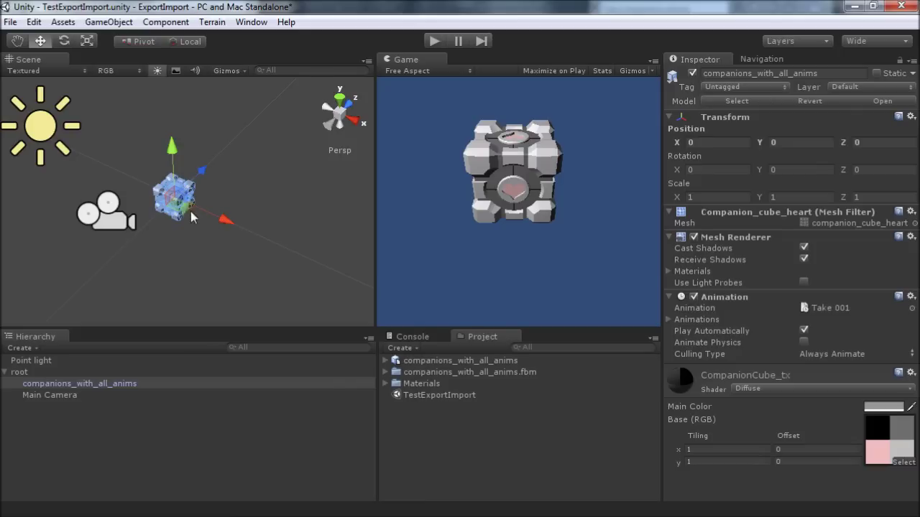
# In the model's import settings, add a split animation clip named x-movement covering frames 1 to 50.
pyautogui.click(441, 363)
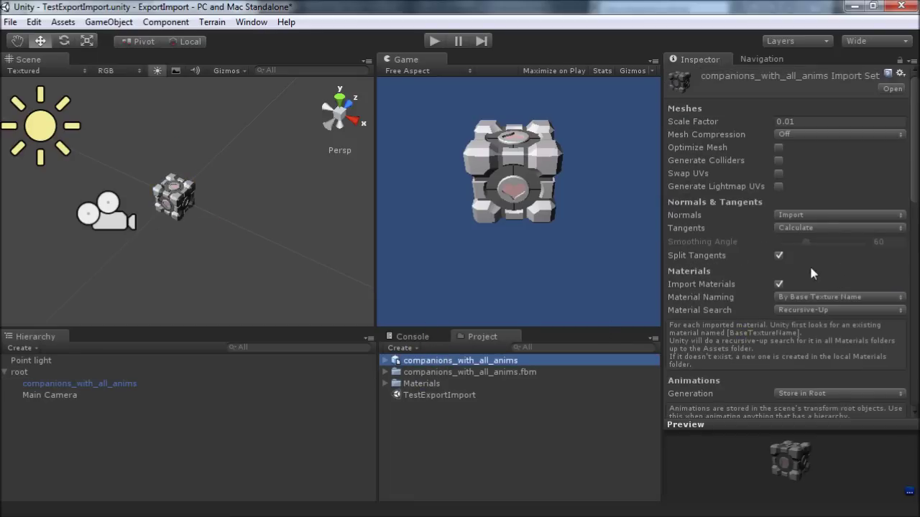
pyautogui.scroll(-3, 747, 295)
pyautogui.scroll(-3, 721, 314)
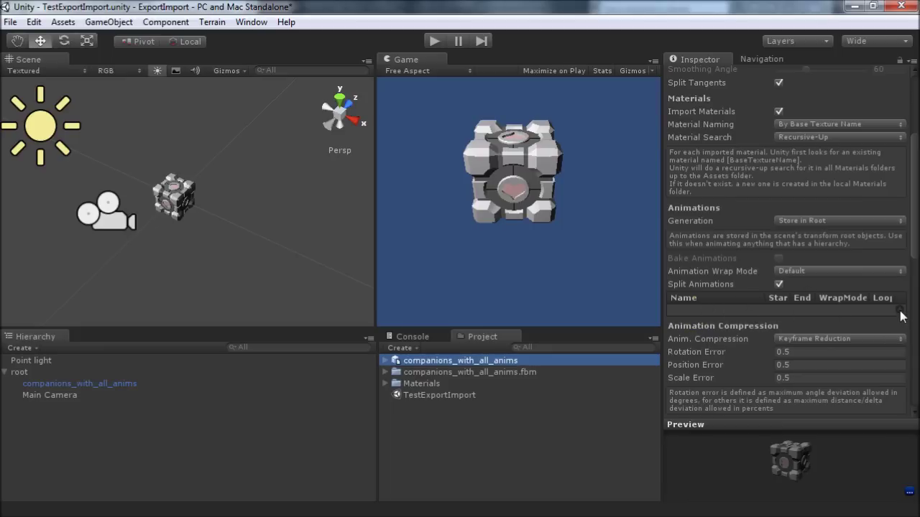
pyautogui.click(900, 310)
pyautogui.click(685, 308)
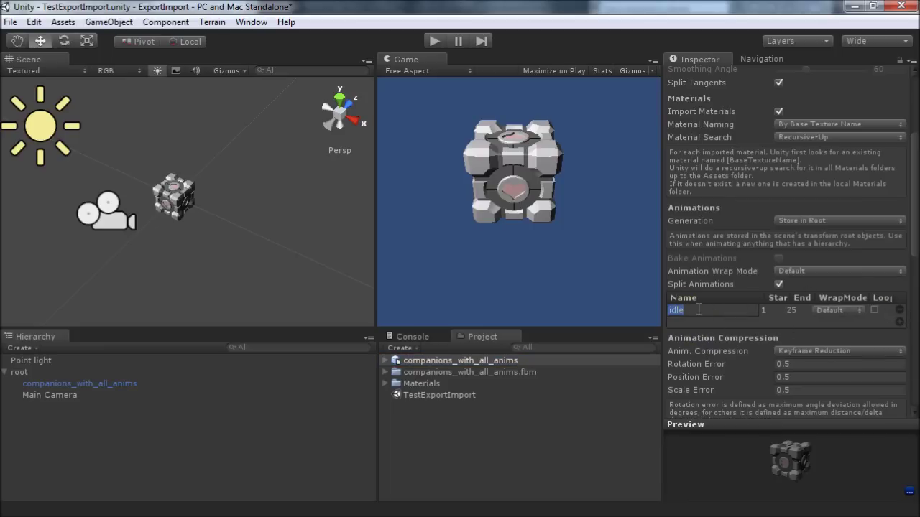
pyautogui.write('x-movement')
pyautogui.click(794, 311)
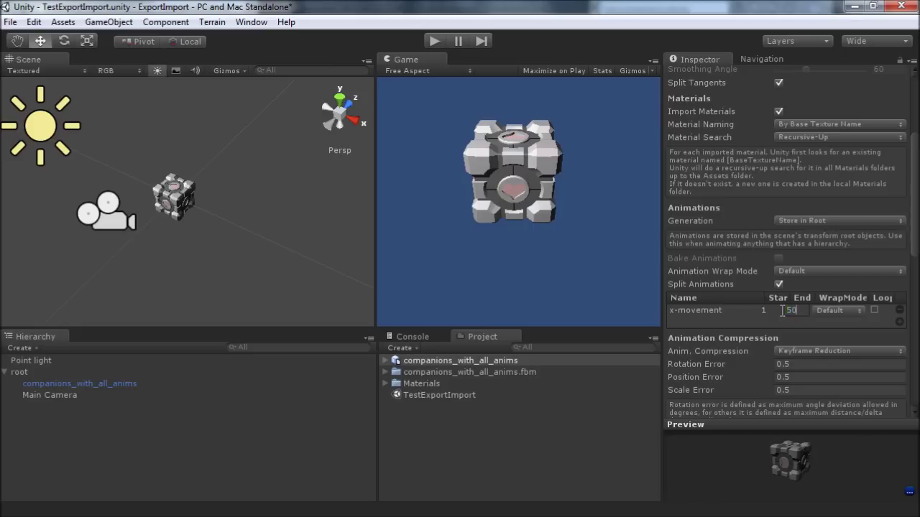
pyautogui.press('Return')
# Add a second split animation clip named z-movement covering frames 50 to 100.
pyautogui.click(900, 322)
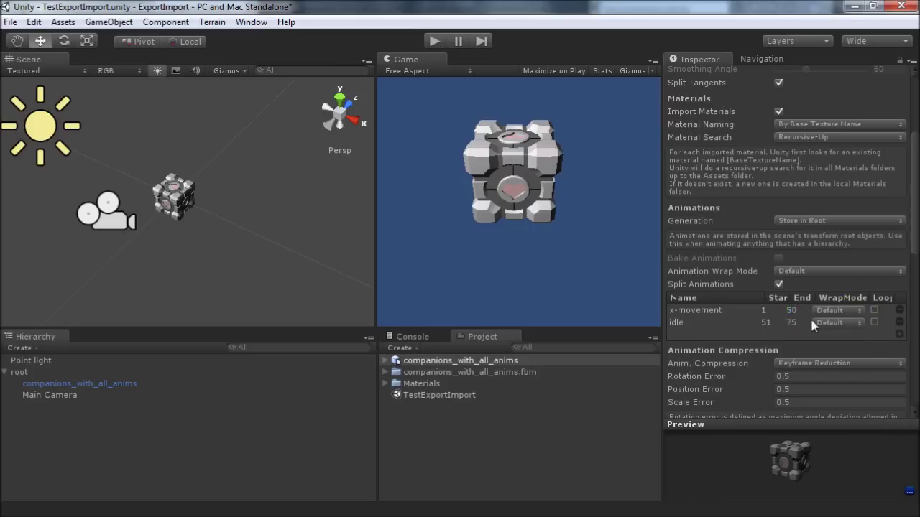
pyautogui.click(674, 325)
pyautogui.press('BackSpace')
pyautogui.press('BackSpace')
pyautogui.press('BackSpace')
pyautogui.press('BackSpace')
pyautogui.write('z-movemen')
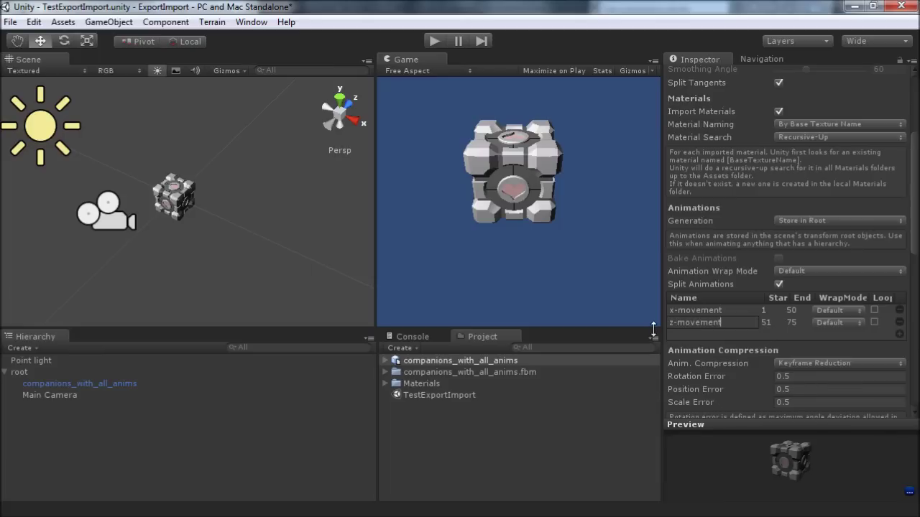
pyautogui.write('t')
pyautogui.click(774, 323)
pyautogui.press('Tab')
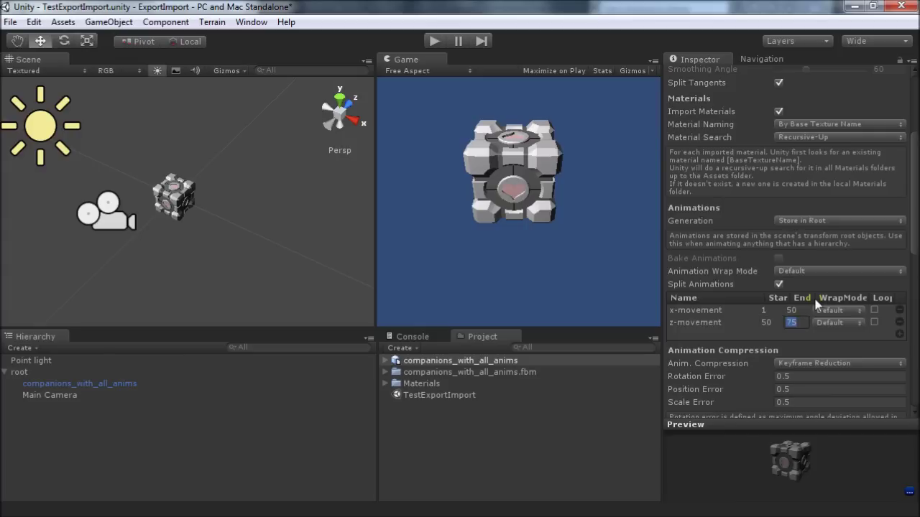
pyautogui.write('100')
pyautogui.press('Return')
# Apply the model's pending import settings, expand the animation list of companions_with_all_anims under root, and play the scene to preview it.
pyautogui.click(117, 383)
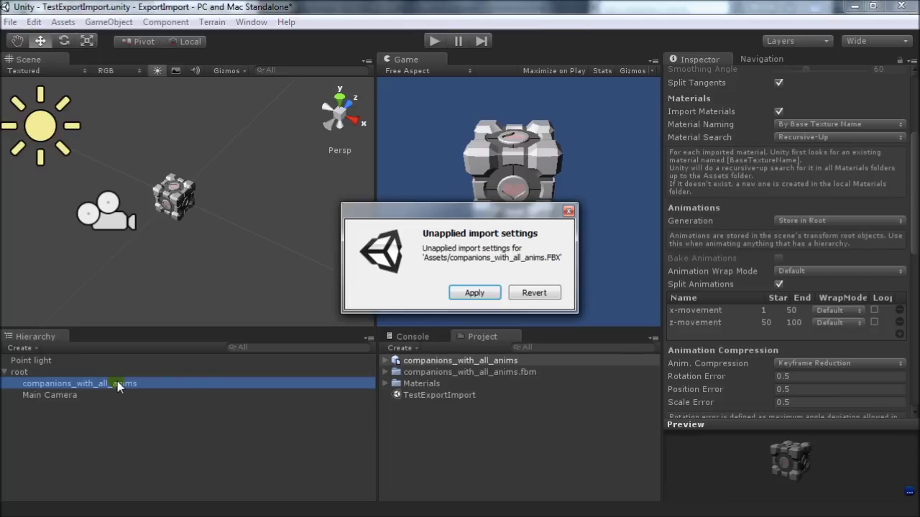
pyautogui.click(474, 293)
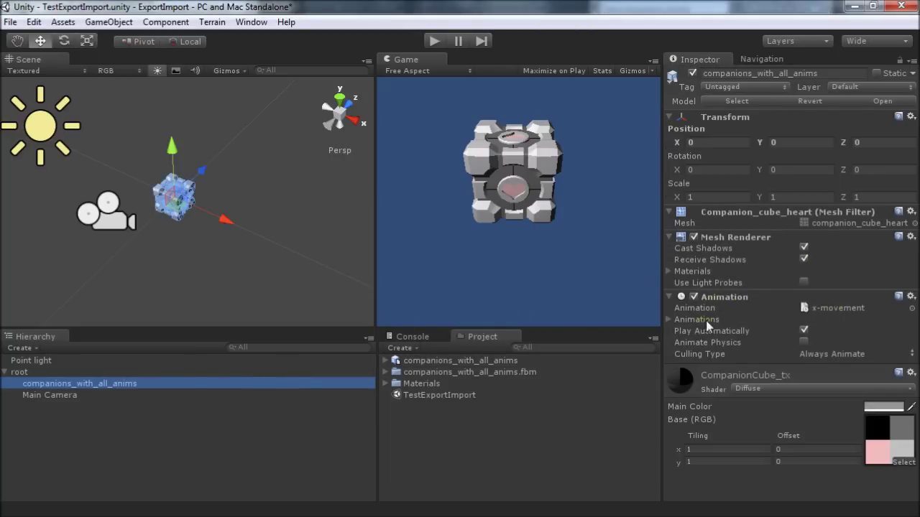
pyautogui.click(666, 319)
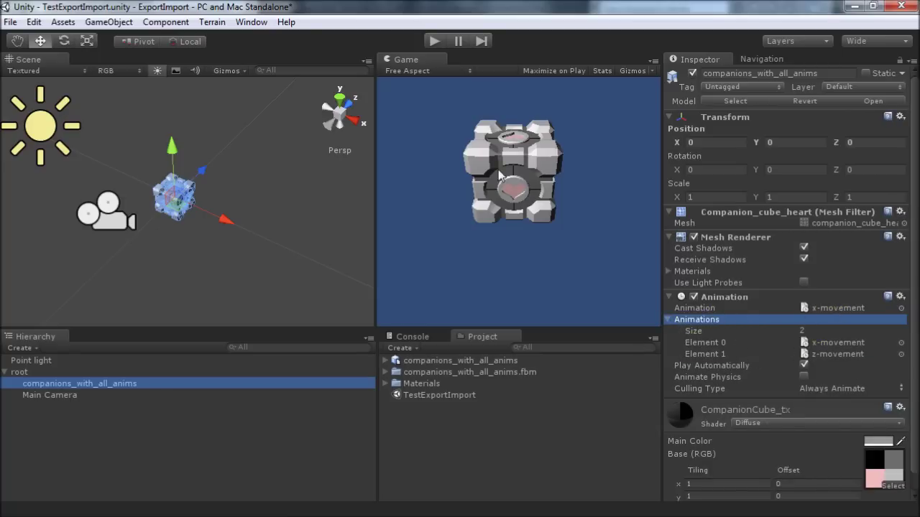
pyautogui.click(433, 42)
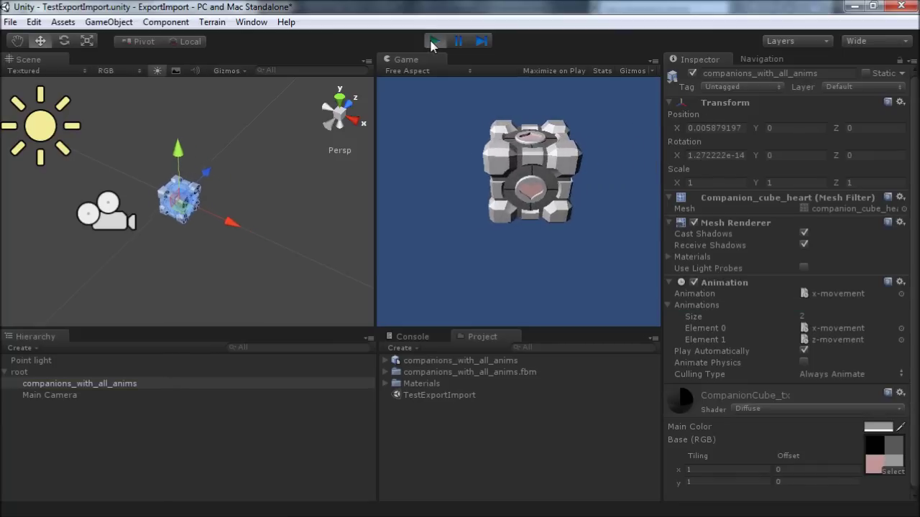
pyautogui.click(435, 43)
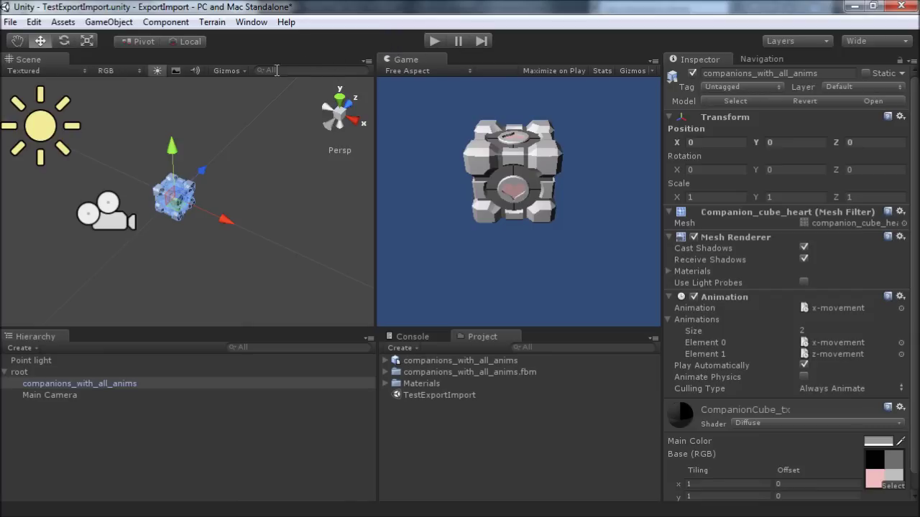
# Switch to 3ds Max and export the scene with animation disabled as the FBX file companion into the Unity project's Assets folder.
pyautogui.hotkey('alt', 'Tab')
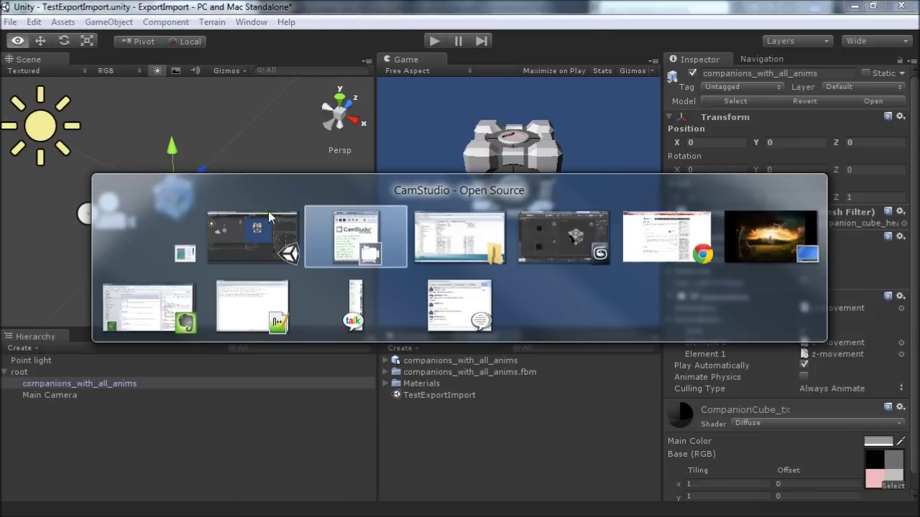
pyautogui.click(550, 245)
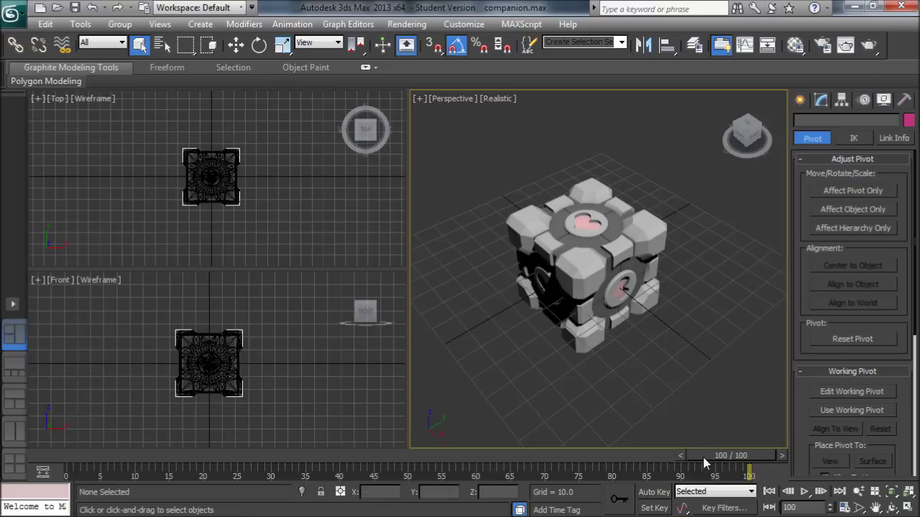
pyautogui.click(10, 13)
pyautogui.click(61, 239)
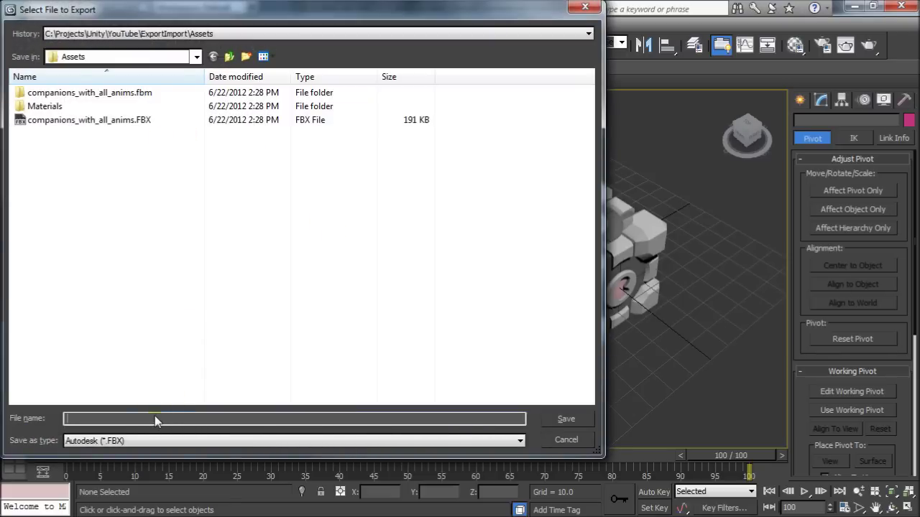
pyautogui.write('companion')
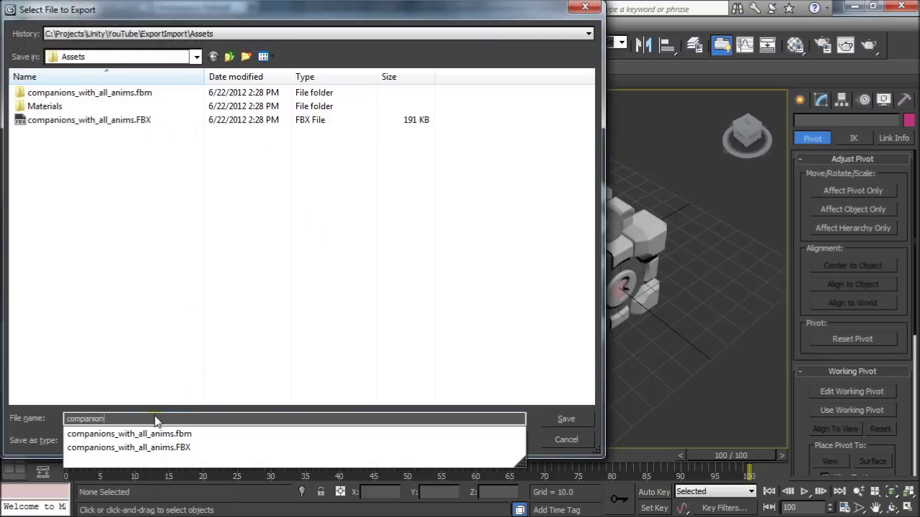
pyautogui.click(566, 419)
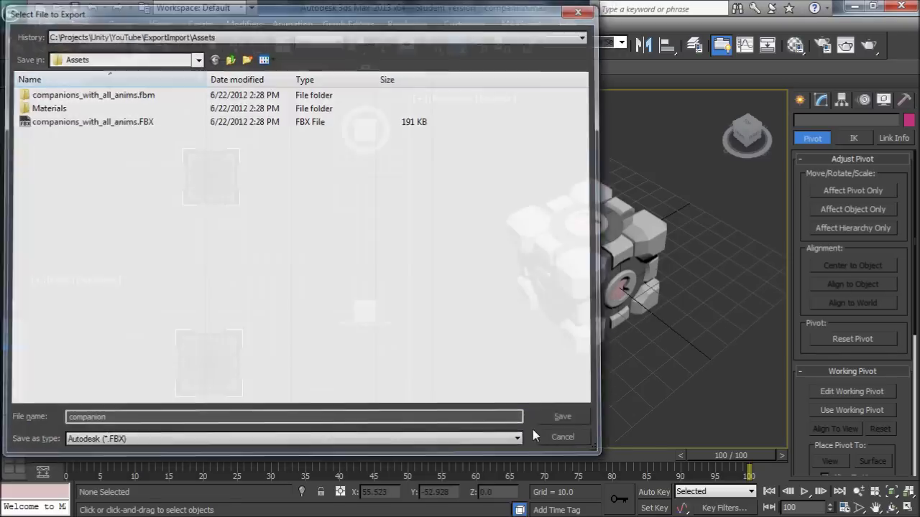
pyautogui.click(460, 162)
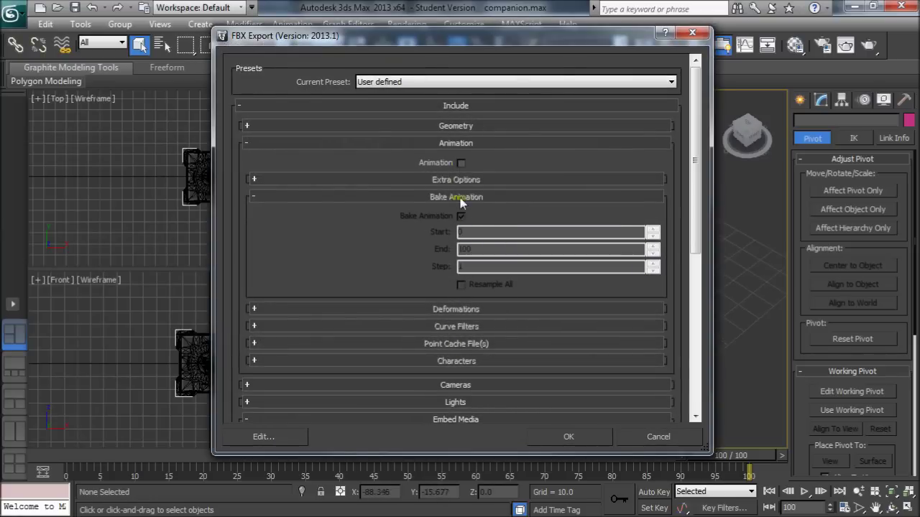
pyautogui.click(585, 438)
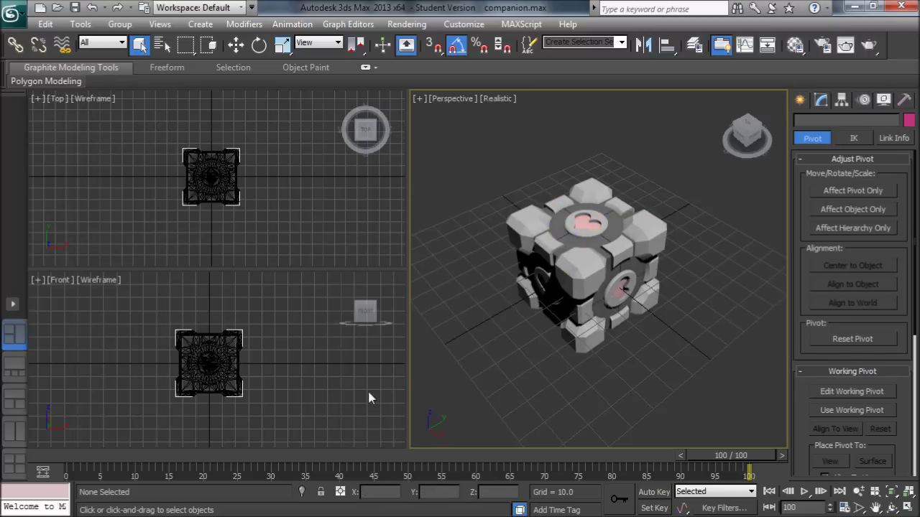
# Select the companion cube and set the animation's end time to frame 50.
pyautogui.click(585, 270)
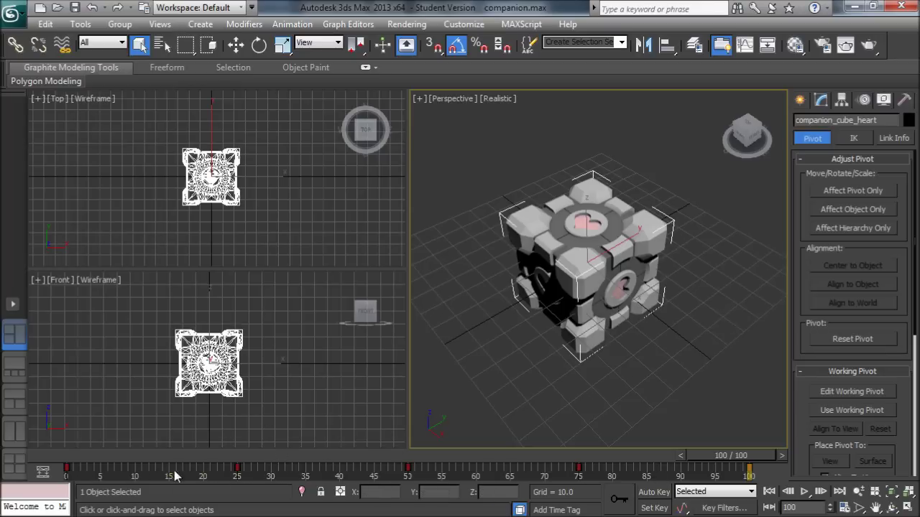
pyautogui.rightClick(794, 488)
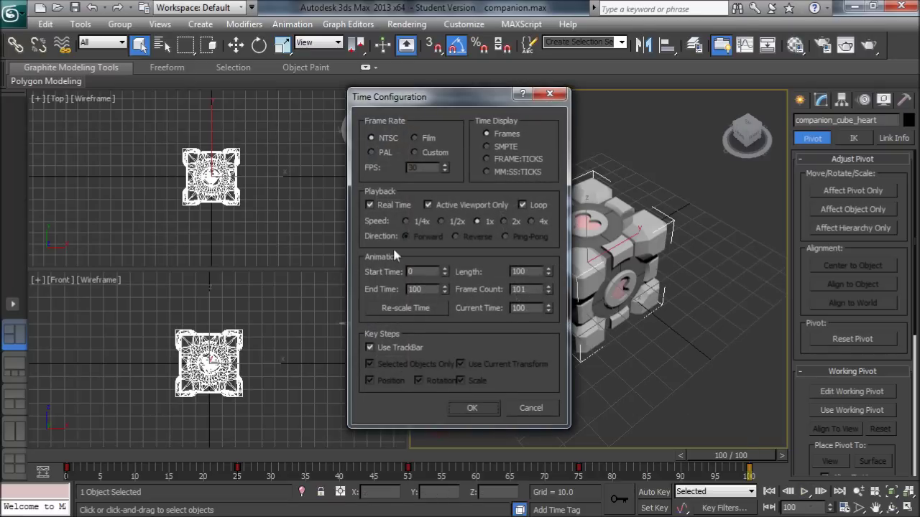
pyautogui.click(375, 284)
pyautogui.write('50')
pyautogui.click(475, 409)
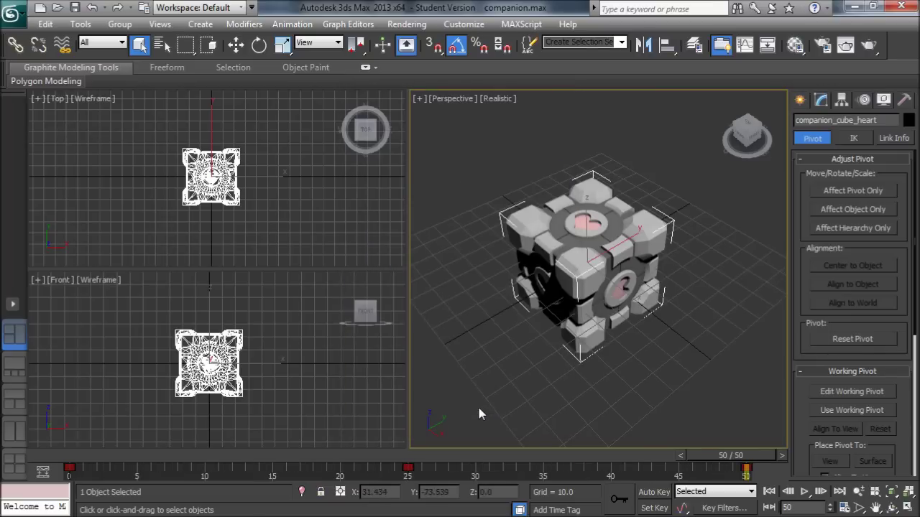
# Export the scene with animation enabled as the FBX file companion@xmovment into the Assets folder.
pyautogui.click(12, 13)
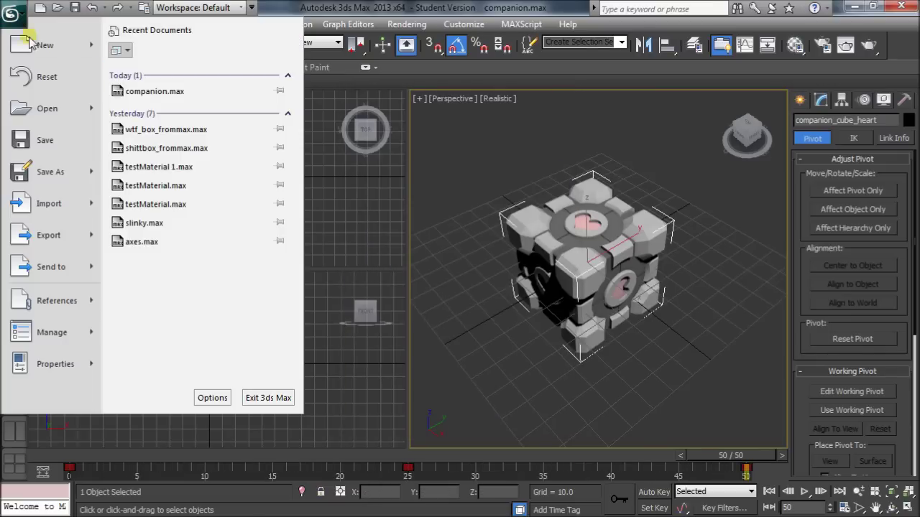
pyautogui.click(48, 230)
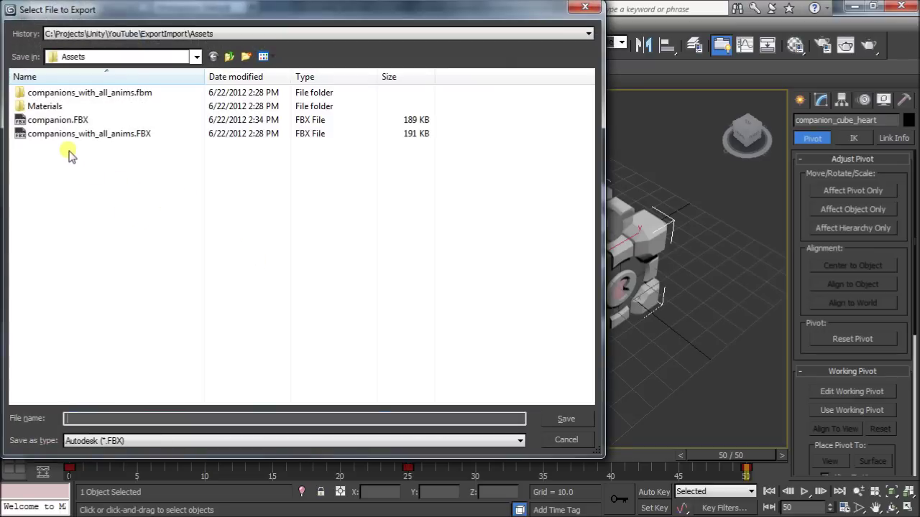
pyautogui.click(49, 124)
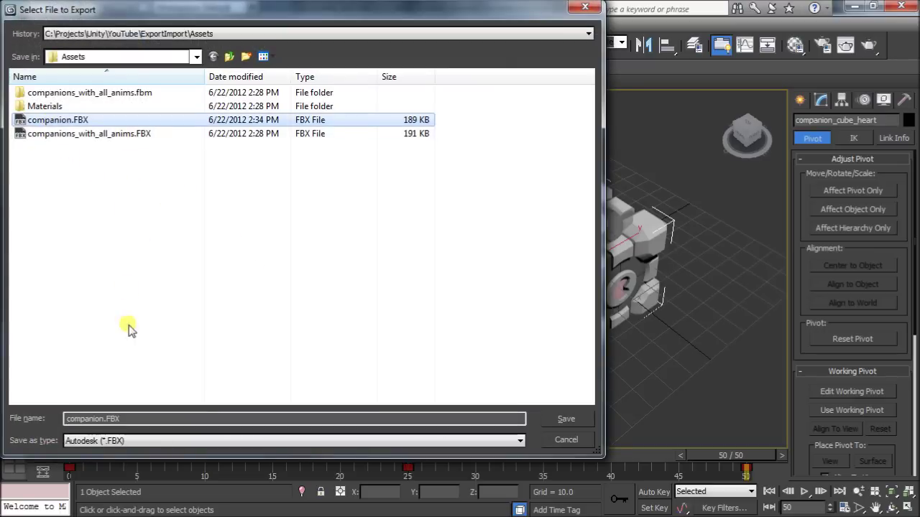
pyautogui.click(84, 418)
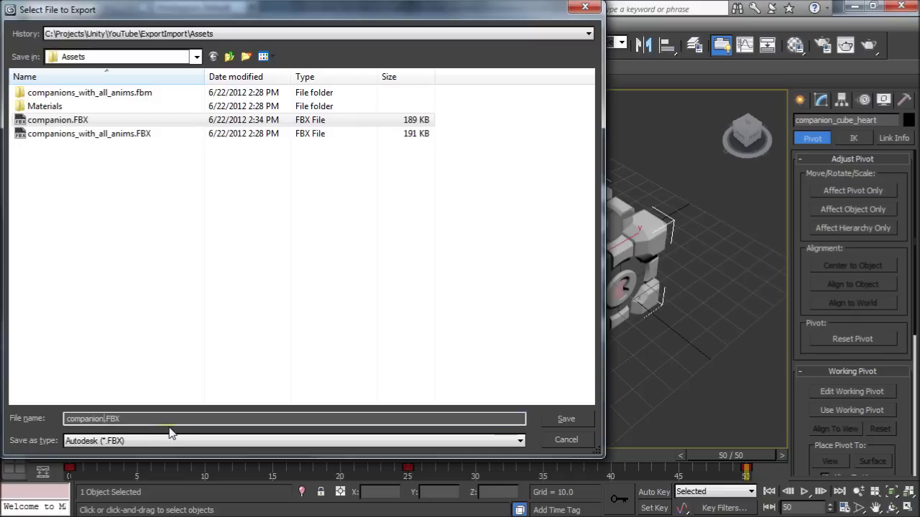
pyautogui.write('@x-movment')
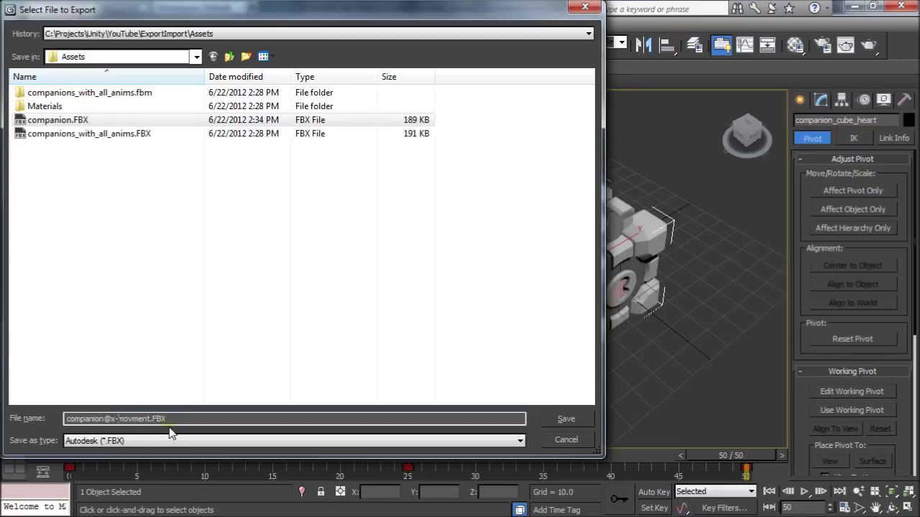
pyautogui.press('BackSpace')
pyautogui.press('Return')
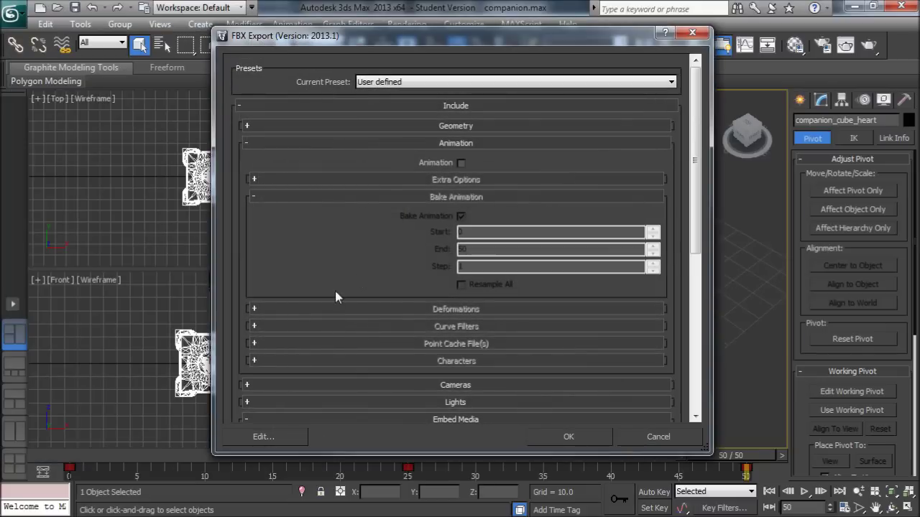
pyautogui.click(461, 163)
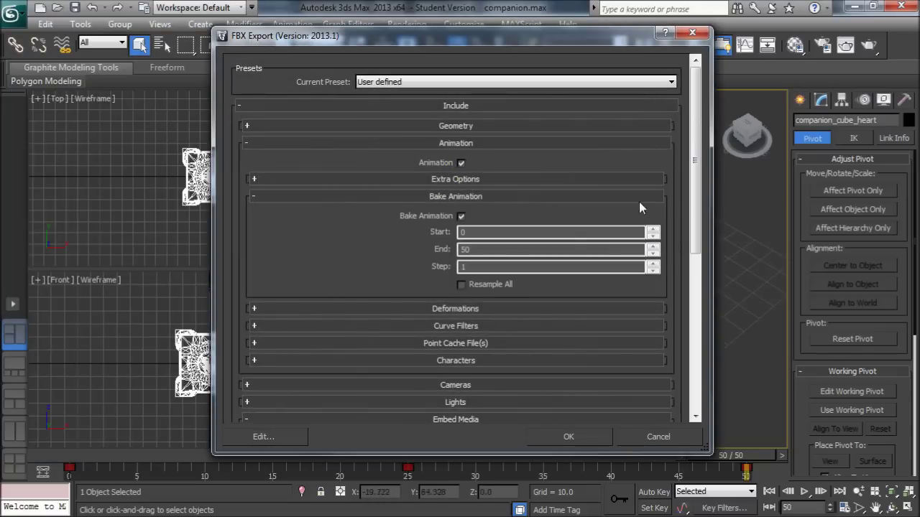
pyautogui.click(569, 438)
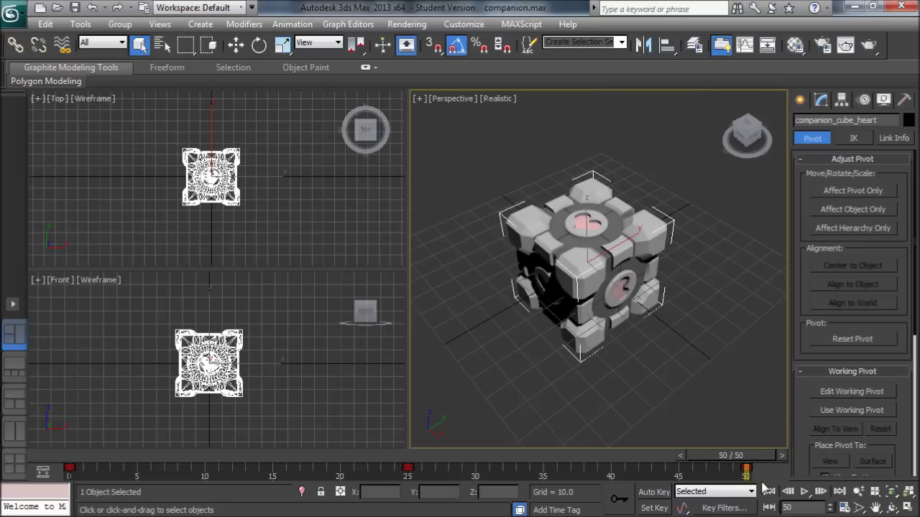
# Set the animation range to start at frame 50 and end at frame 100.
pyautogui.rightClick(812, 493)
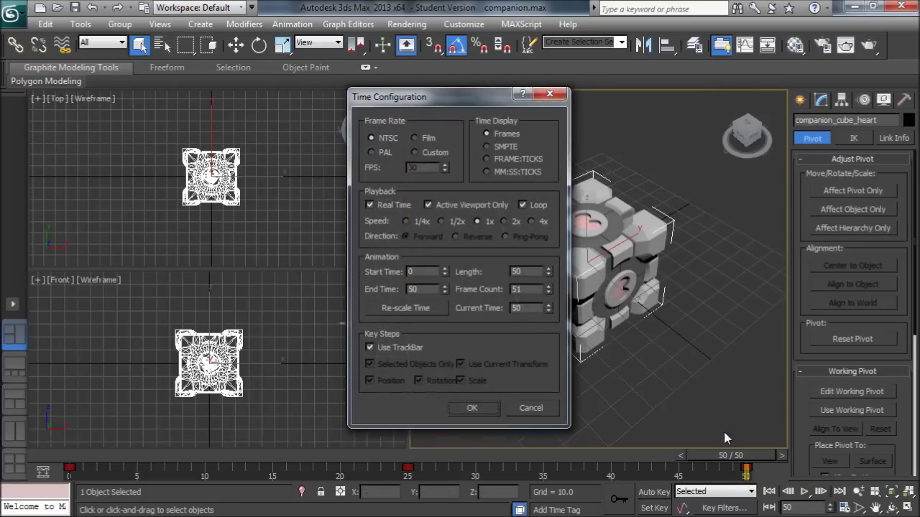
pyautogui.doubleClick(420, 272)
pyautogui.write('50')
pyautogui.press('Tab')
pyautogui.write('100')
pyautogui.press('Return')
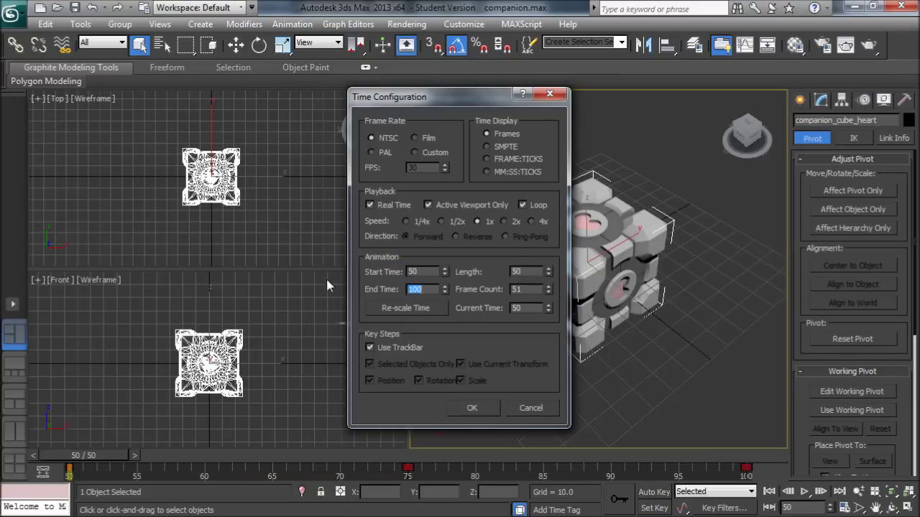
pyautogui.click(471, 408)
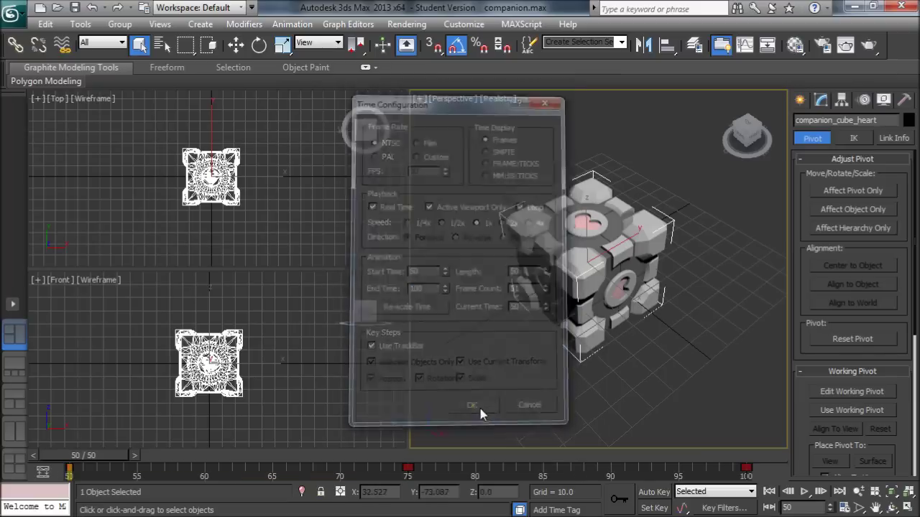
# Export the scene with its animation as the FBX file companion@zmovment into the Assets folder.
pyautogui.click(12, 13)
pyautogui.click(71, 235)
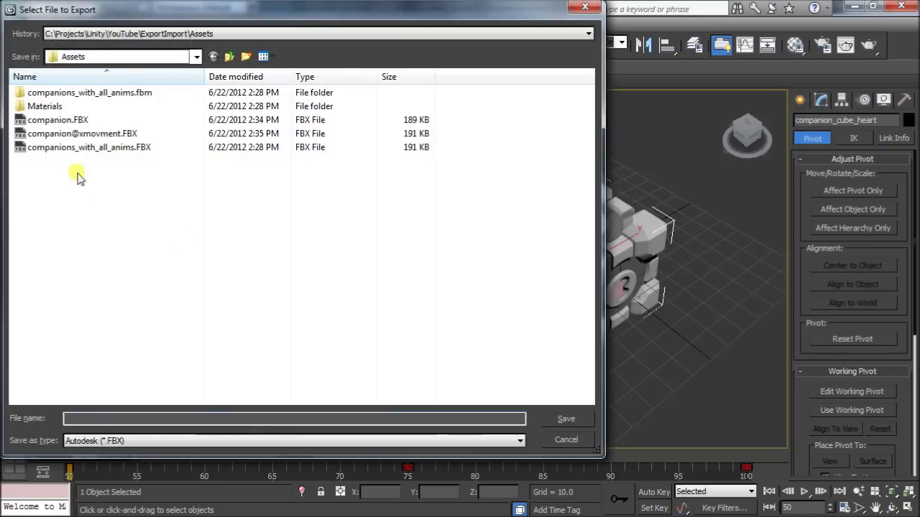
pyautogui.click(79, 133)
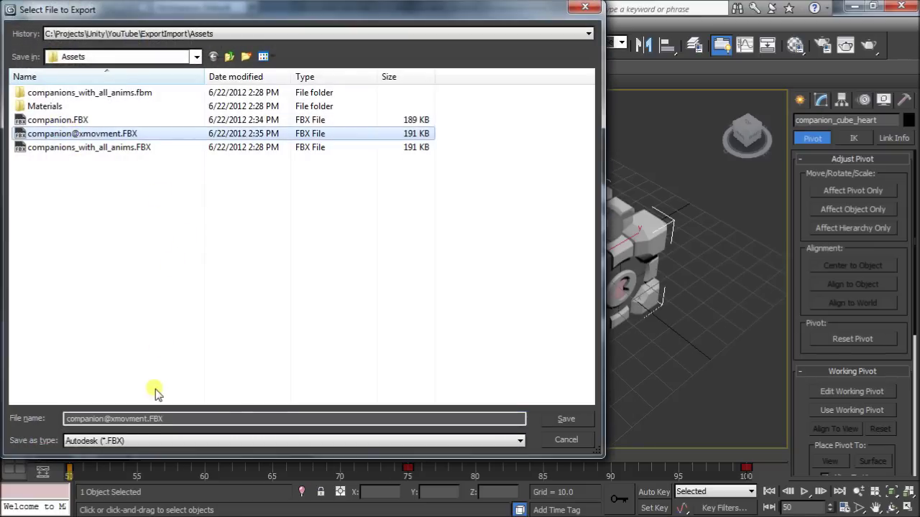
pyautogui.click(114, 419)
pyautogui.press('BackSpace')
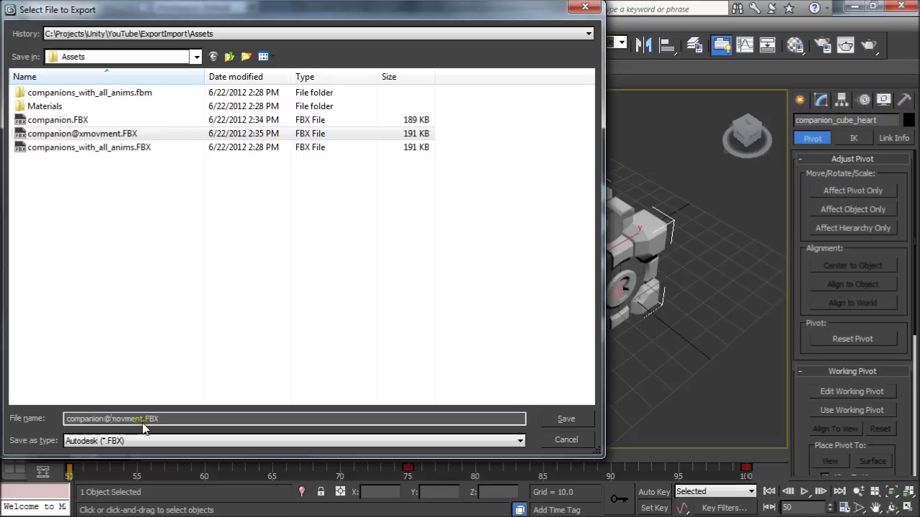
pyautogui.write('z')
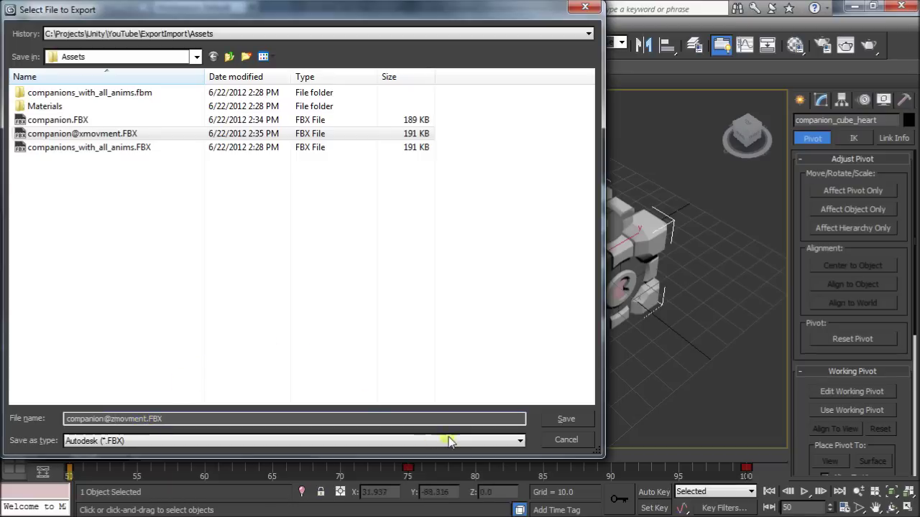
pyautogui.click(563, 419)
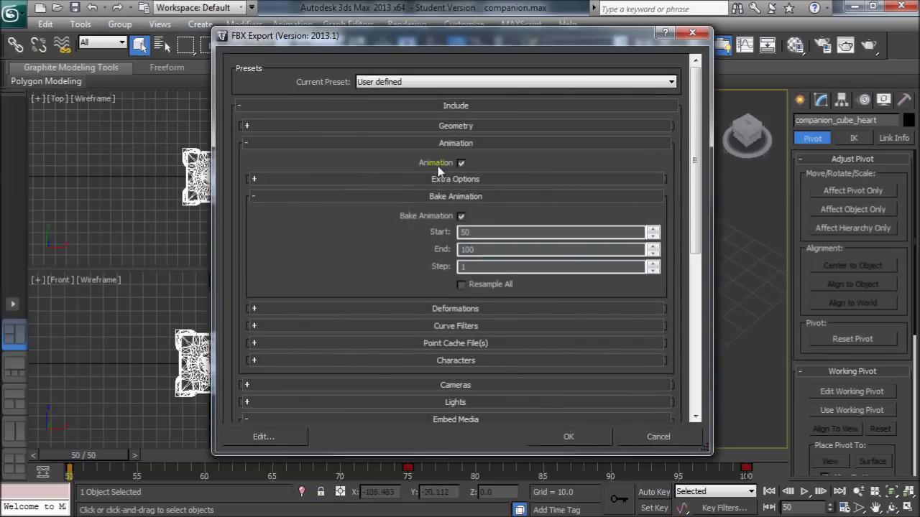
pyautogui.click(567, 440)
# Switch to Unity and examine the animation clips attached to the imported companion model.
pyautogui.hotkey('alt', 'Tab')
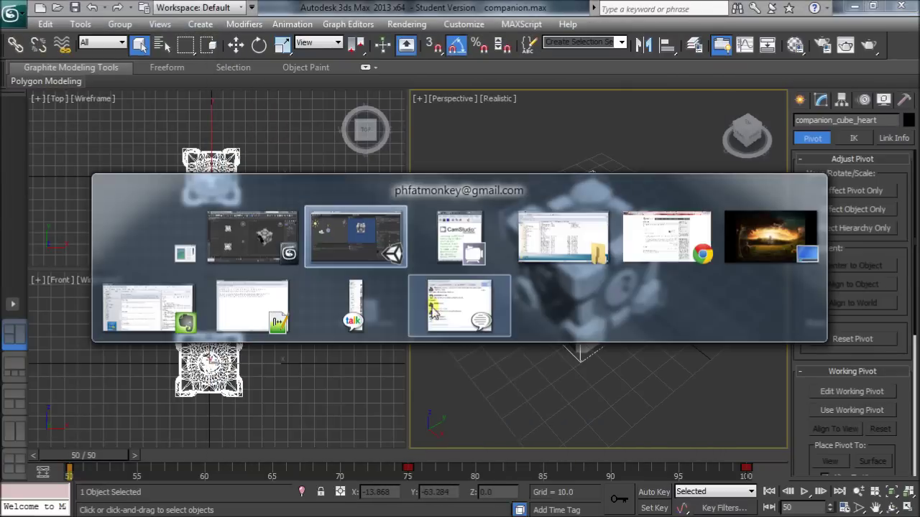
pyautogui.click(329, 237)
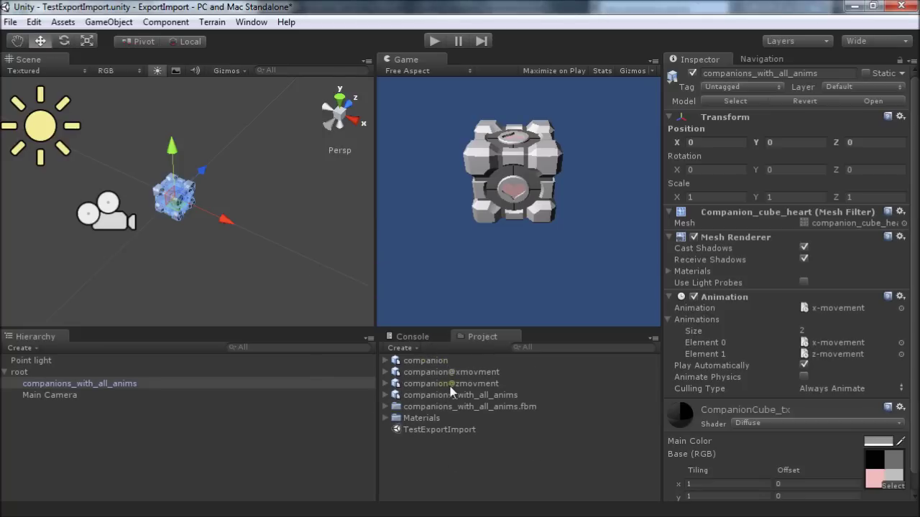
pyautogui.click(434, 362)
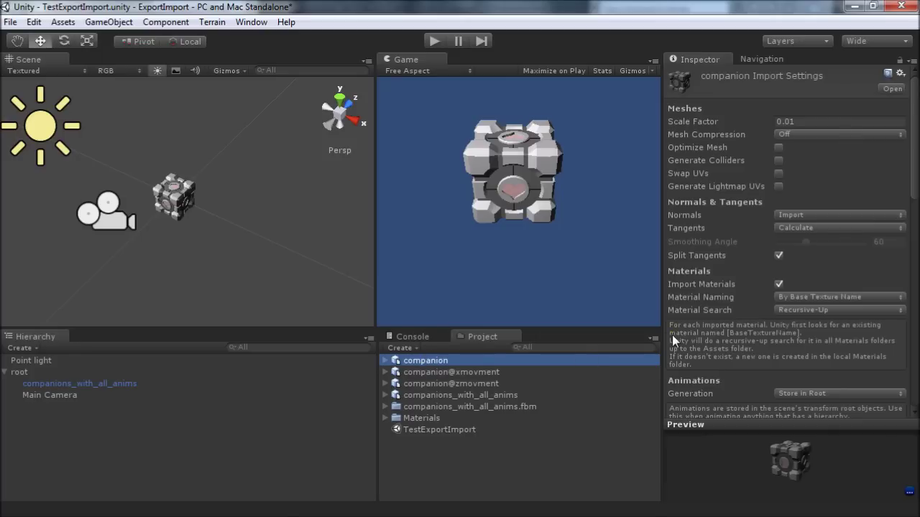
pyautogui.scroll(-10, 699, 329)
pyautogui.scroll(-6, 705, 330)
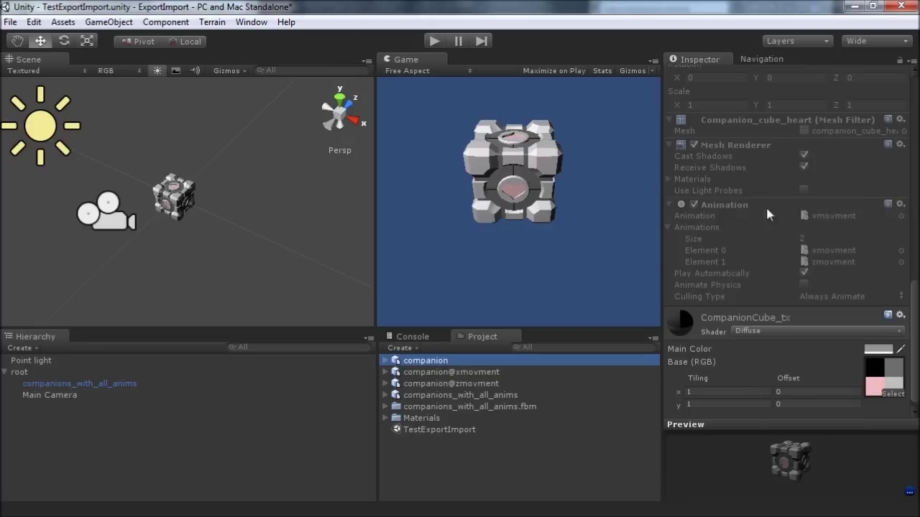
# Replace companions_with_all_anims under root with the companion model and play-test its default animation.
pyautogui.click(100, 385)
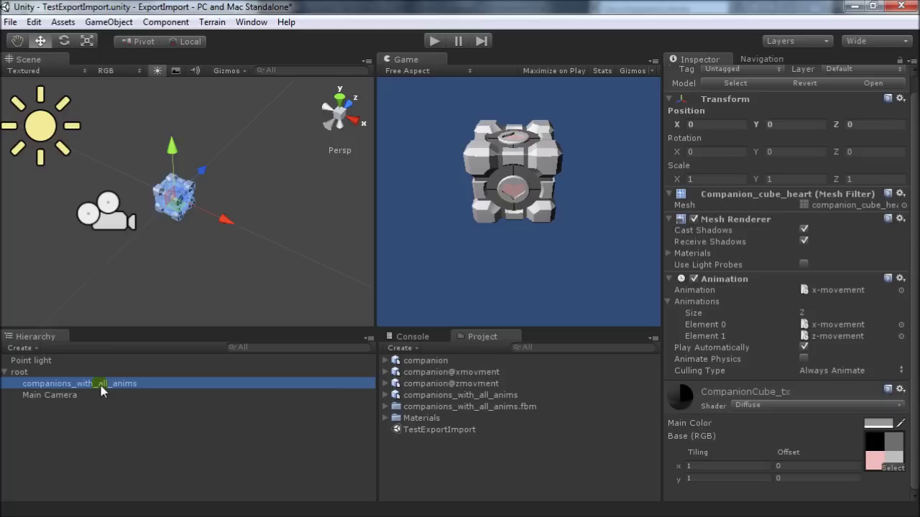
pyautogui.press('Delete')
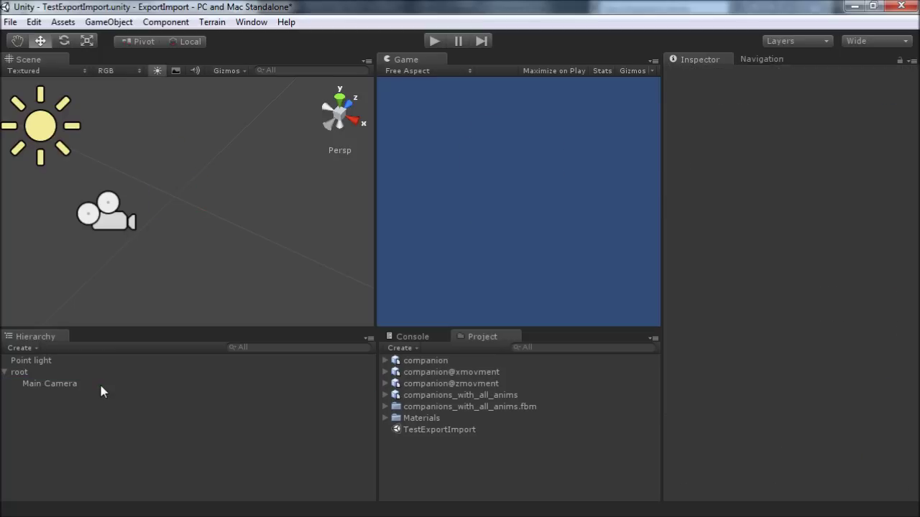
pyautogui.moveTo(417, 361); pyautogui.dragTo(182, 374)
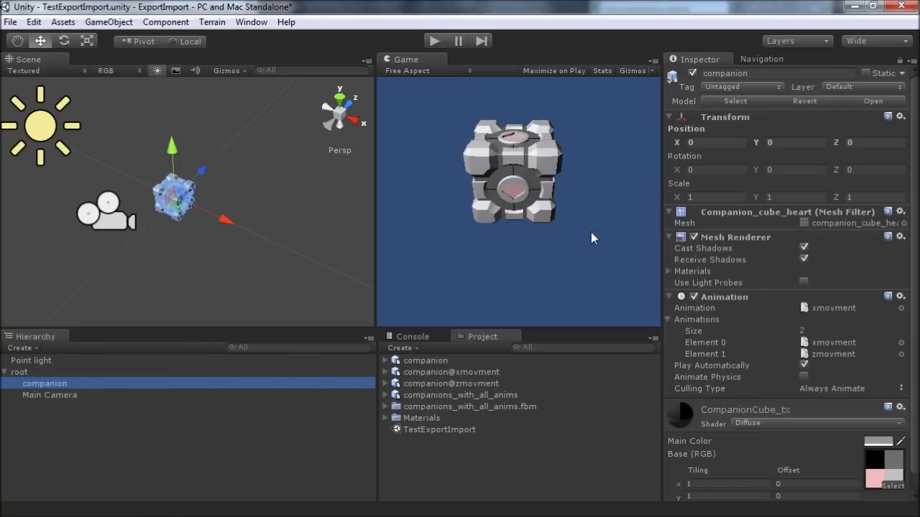
pyautogui.click(434, 42)
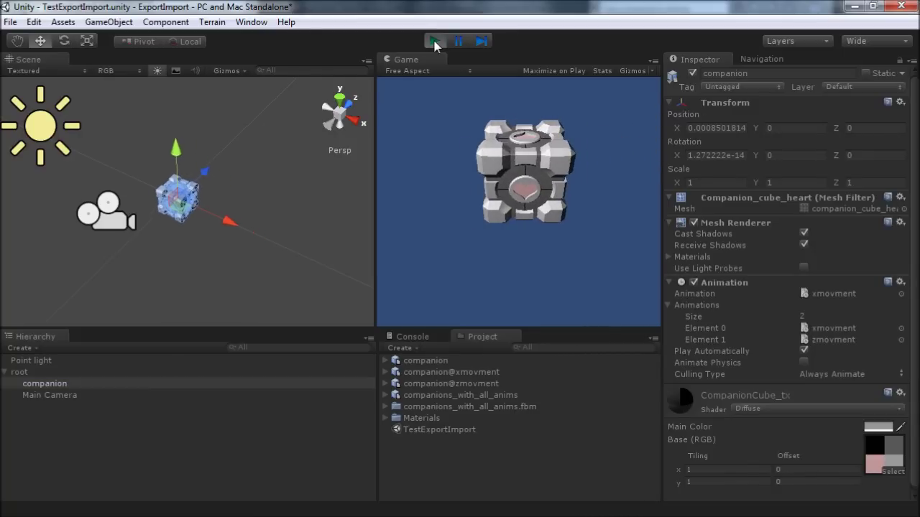
pyautogui.click(434, 42)
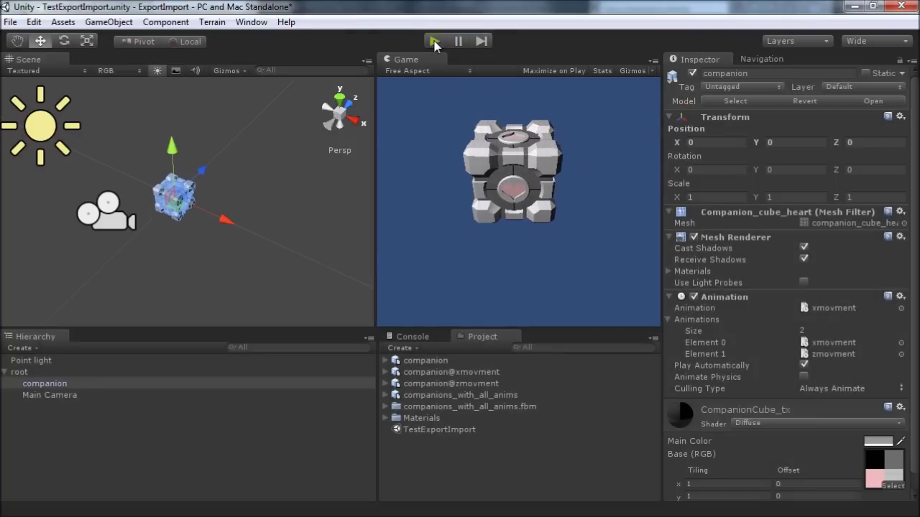
# Assign the z-movement clip as the default animation of the companion object.
pyautogui.click(901, 308)
pyautogui.click(173, 209)
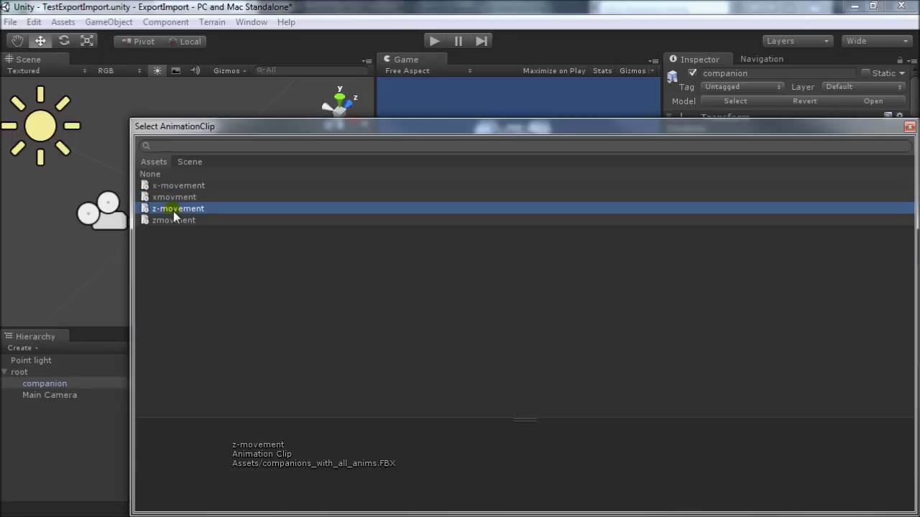
pyautogui.doubleClick(181, 211)
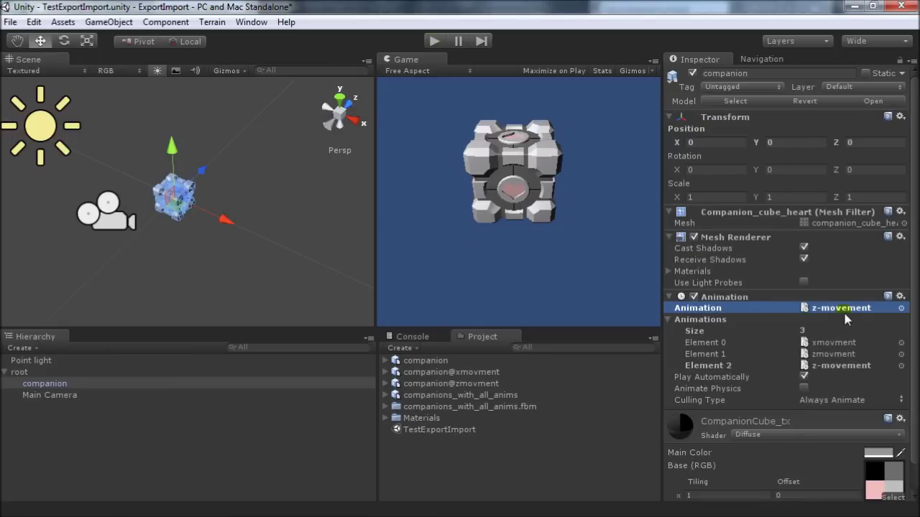
# Change the companion object's default animation to the zmovment clip and play-test the scene.
pyautogui.click(901, 308)
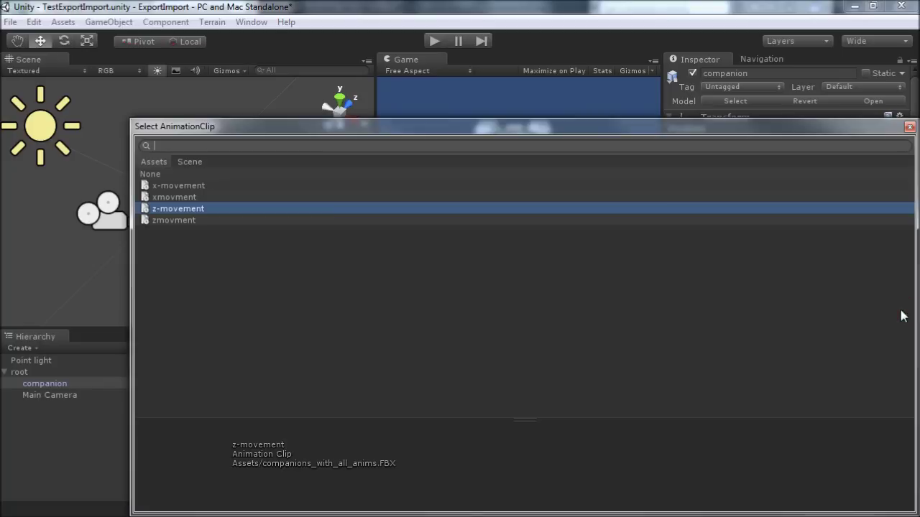
pyautogui.click(173, 221)
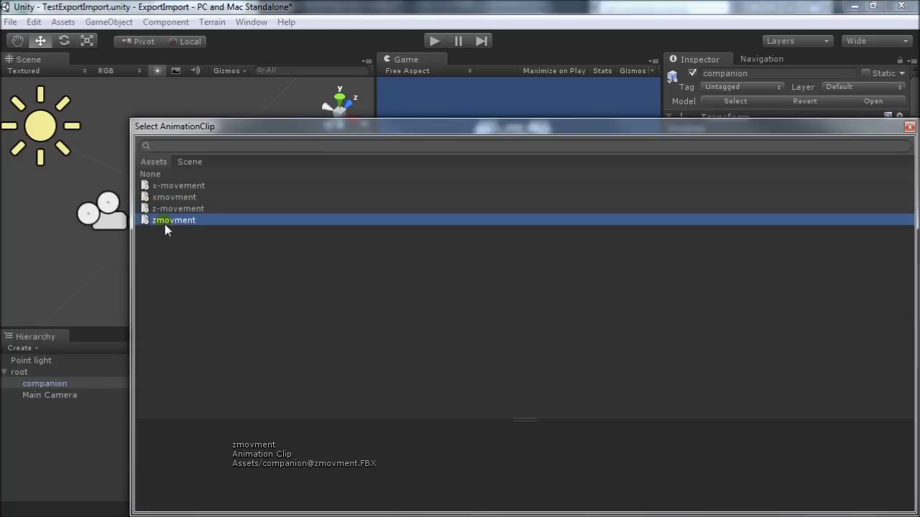
pyautogui.doubleClick(167, 220)
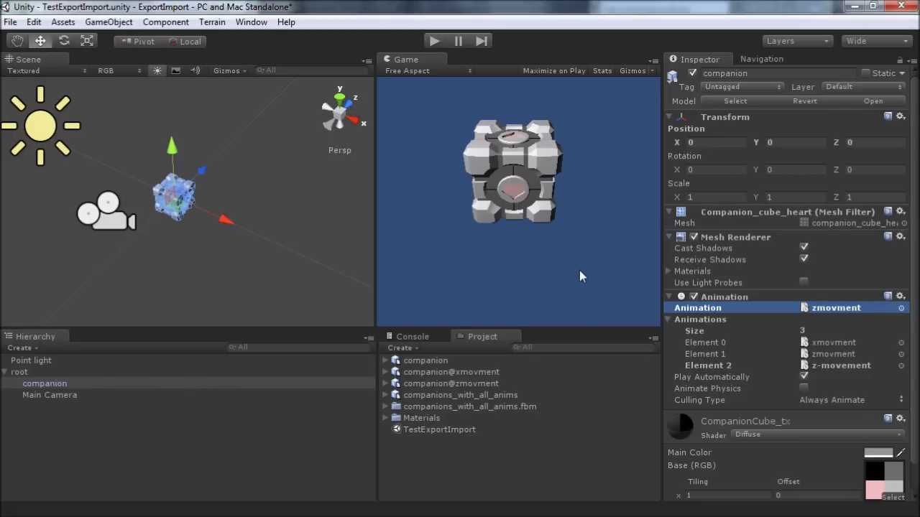
pyautogui.click(434, 41)
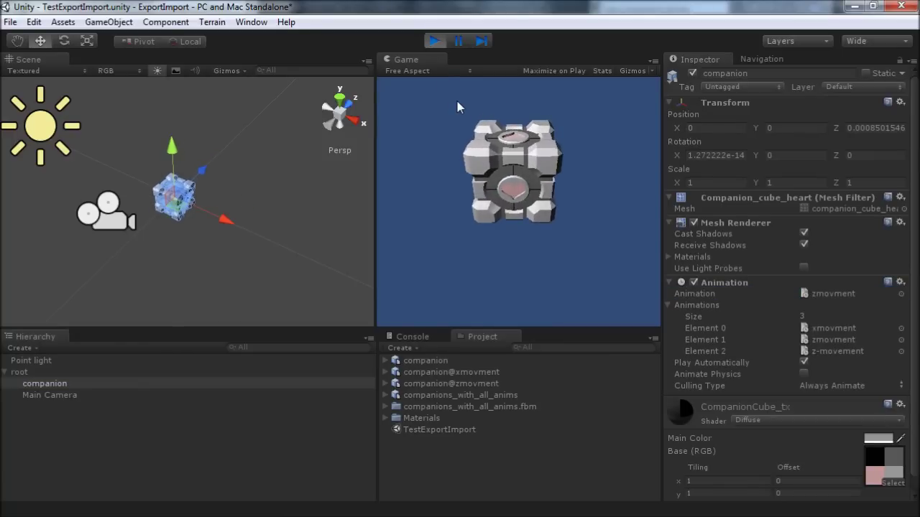
pyautogui.click(434, 41)
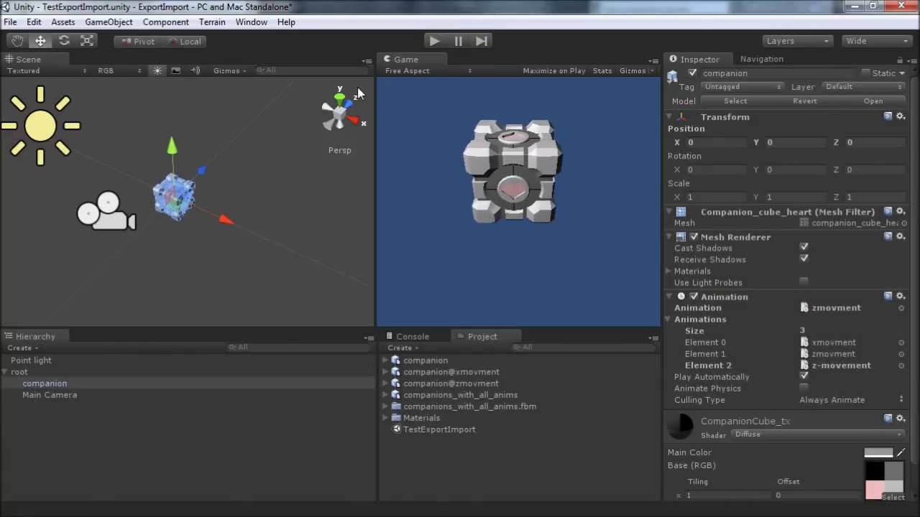